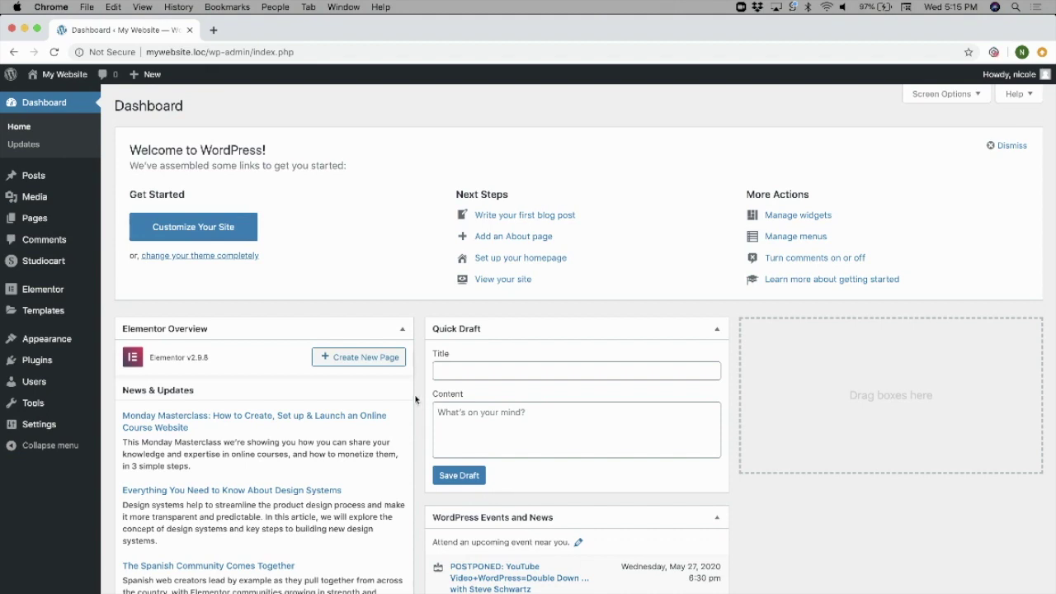
Import studiocart-templates.zip to add the SC Sales Page, SC Thank You and Checkout templates
{"action": "left_click", "coordinate": [52, 313]}
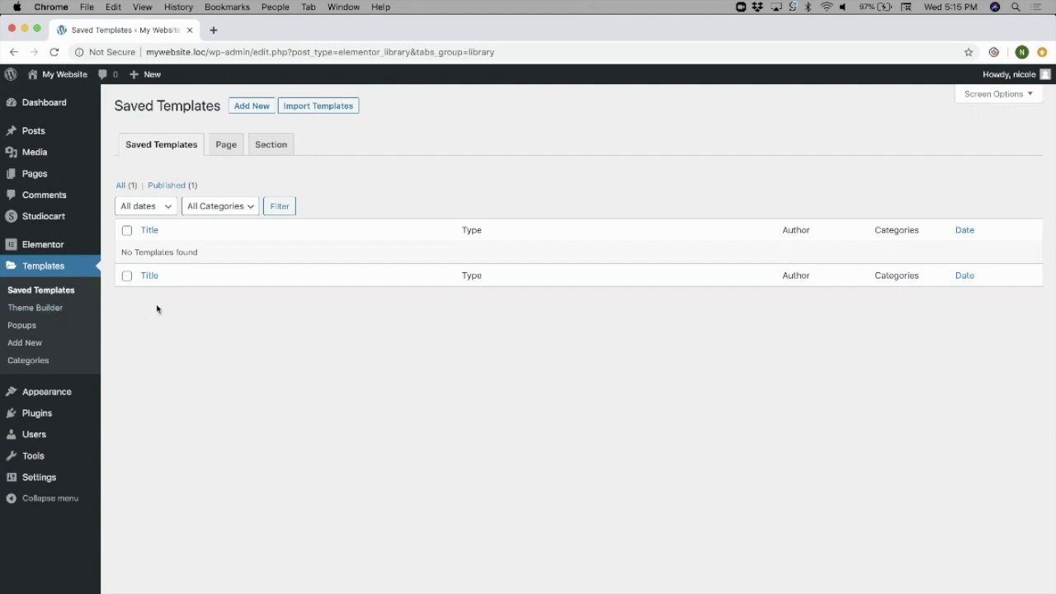
{"action": "left_click", "coordinate": [313, 109]}
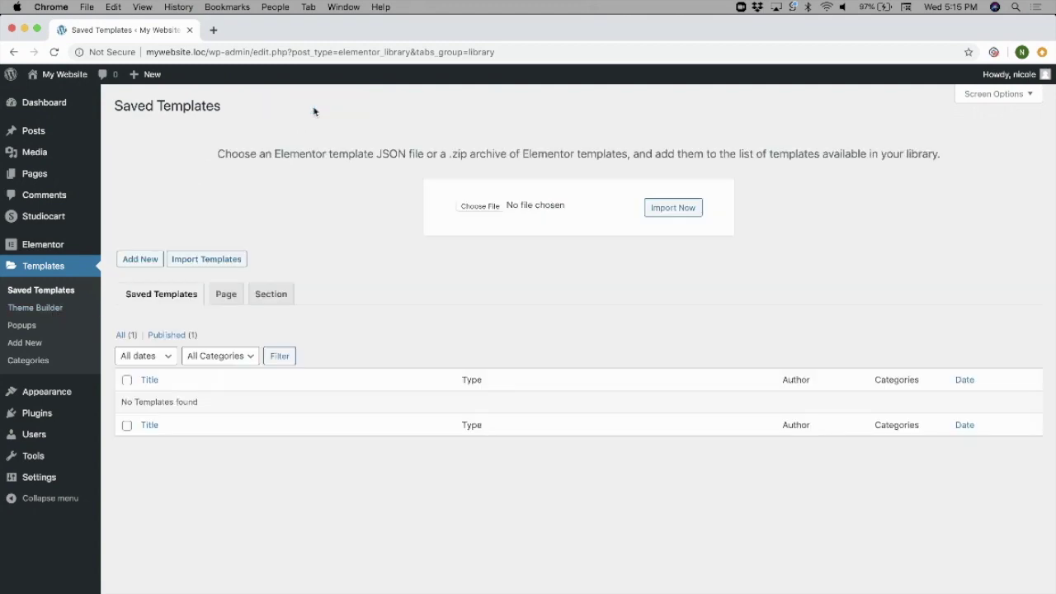
{"action": "left_click", "coordinate": [478, 206]}
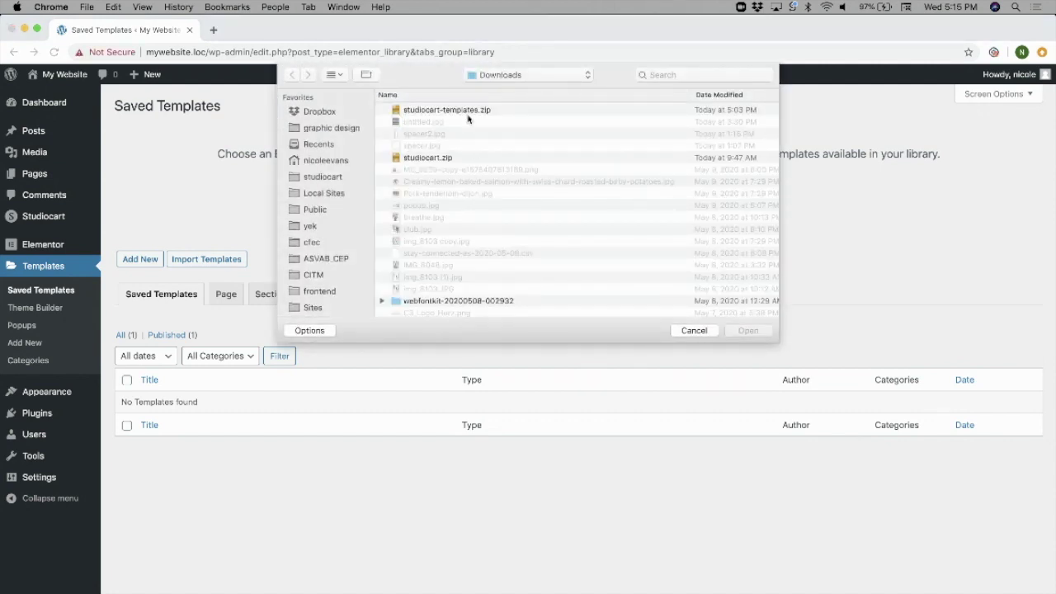
{"action": "left_click", "coordinate": [467, 112]}
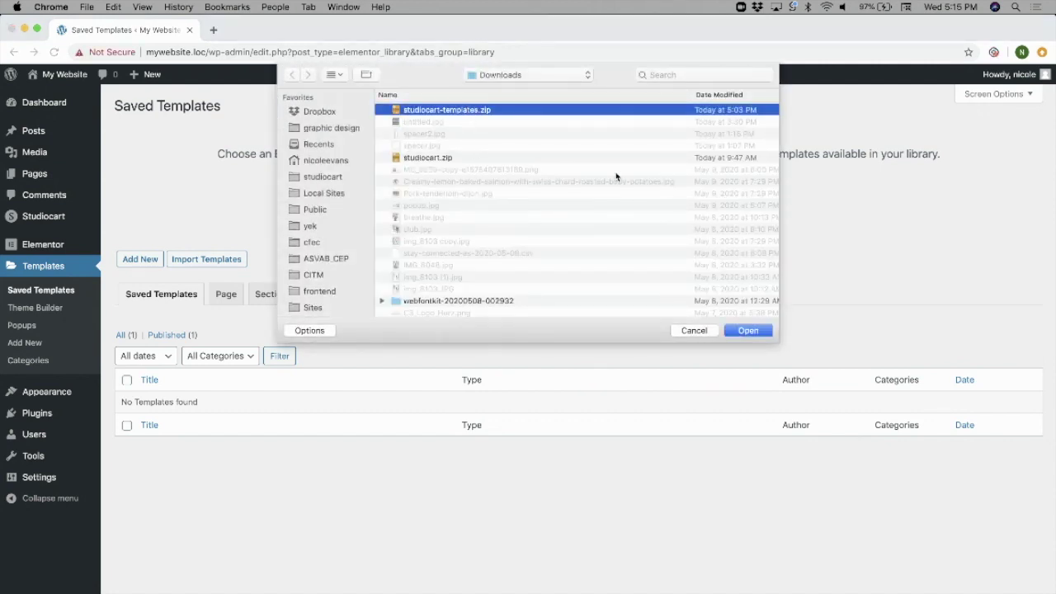
{"action": "left_click", "coordinate": [756, 330]}
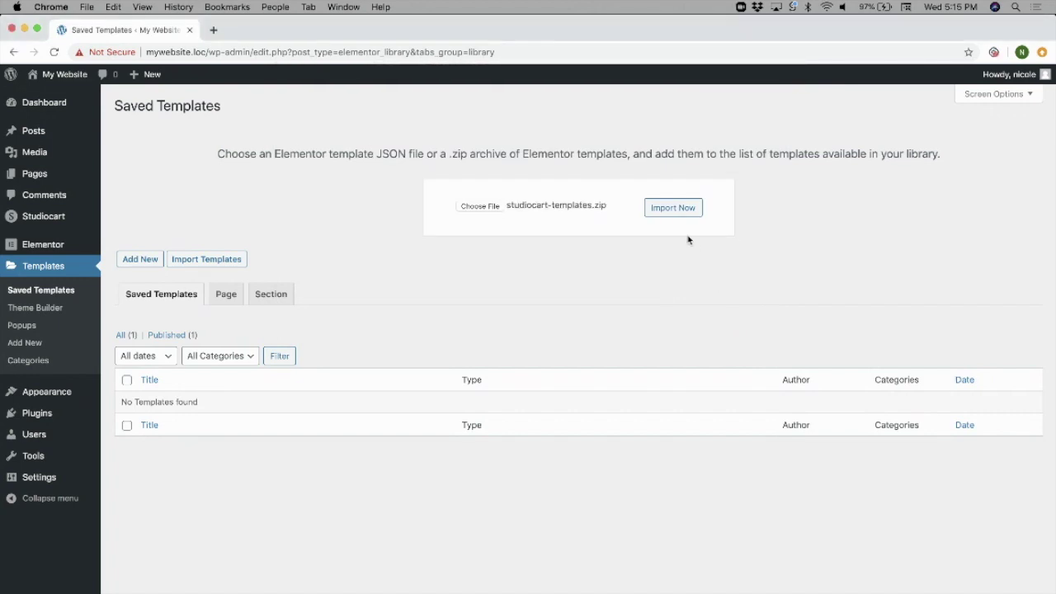
{"action": "left_click", "coordinate": [681, 217]}
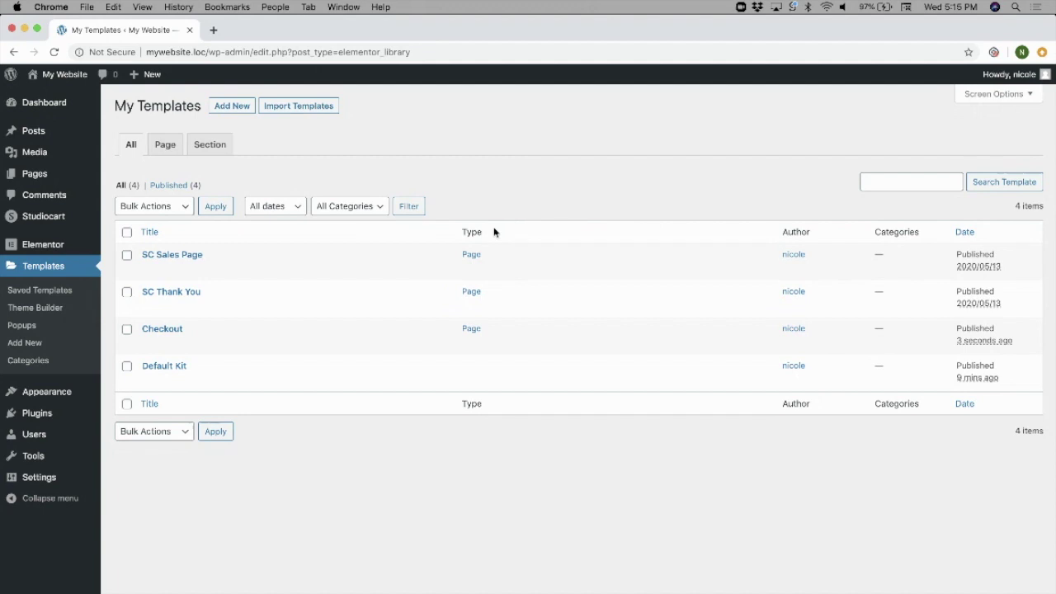
{"action": "mouse_move", "coordinate": [34, 173]}
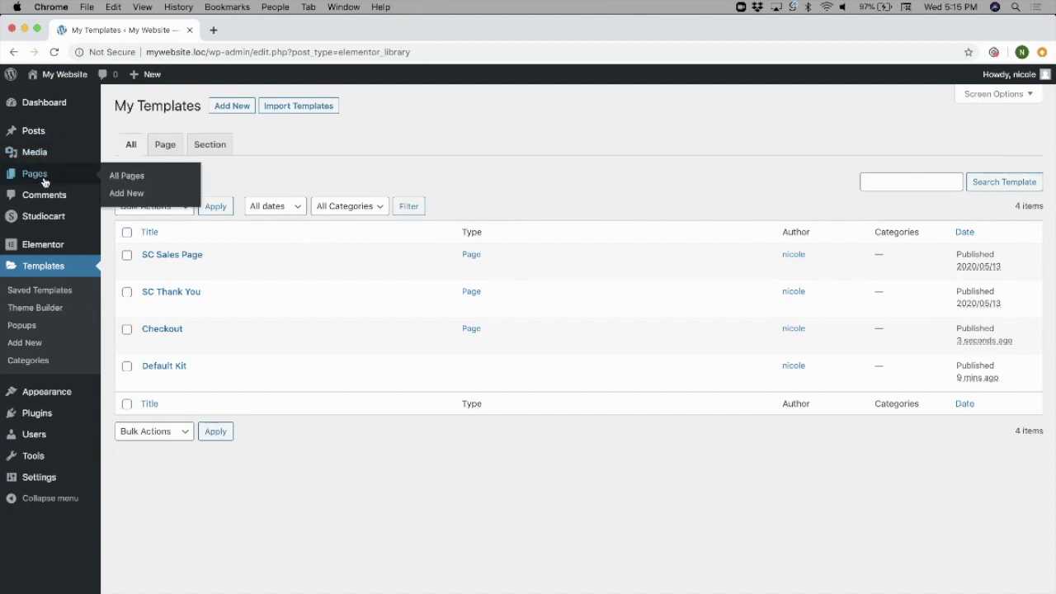
Start a new page and give it the title 'Product Checkout'
{"action": "left_click", "coordinate": [128, 195]}
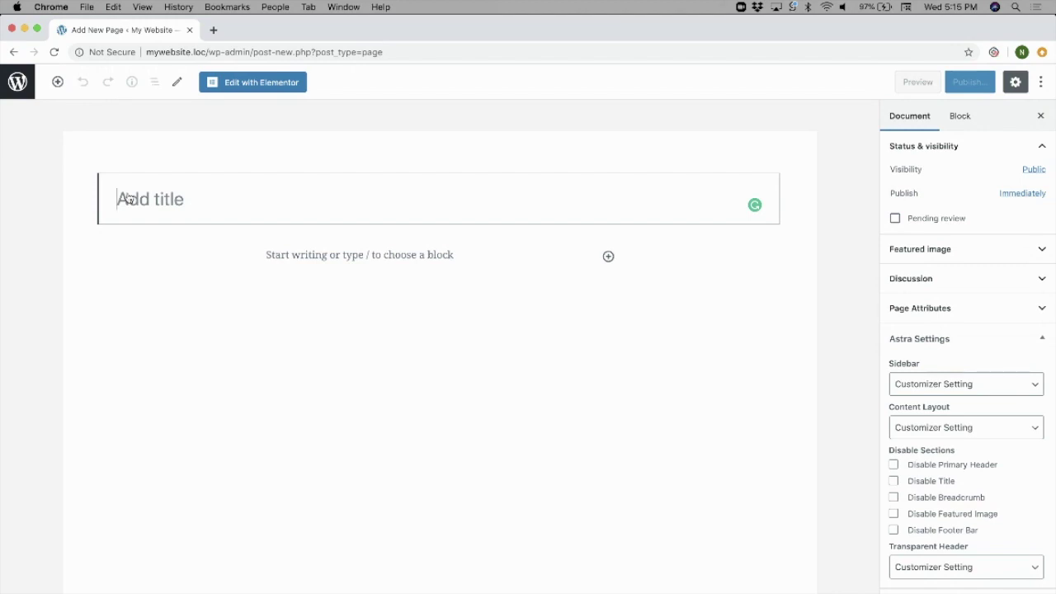
{"action": "type", "text": "Product"}
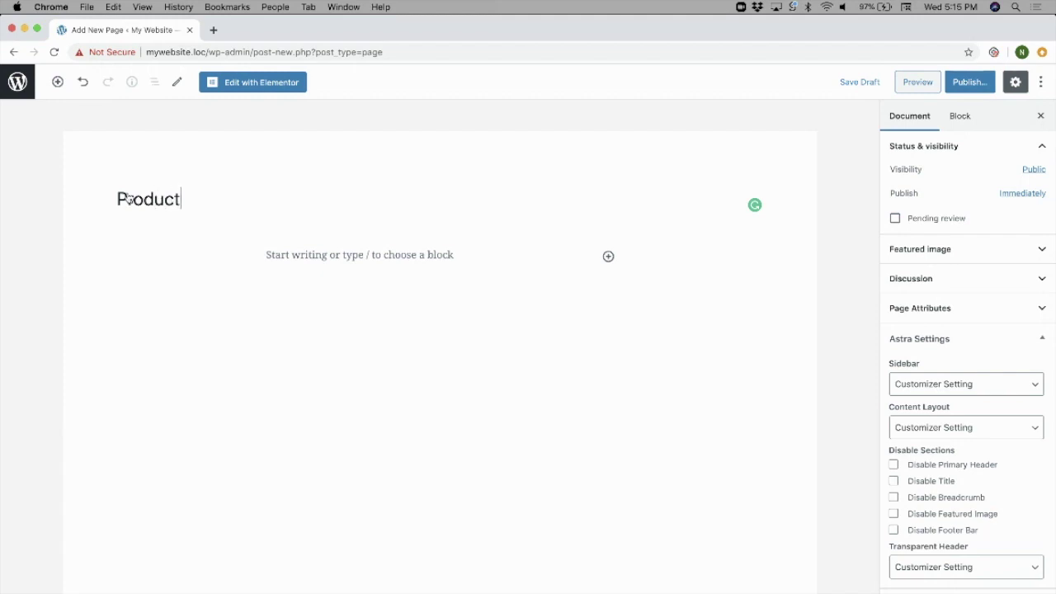
{"action": "type", "text": " Check"}
{"action": "type", "text": "out"}
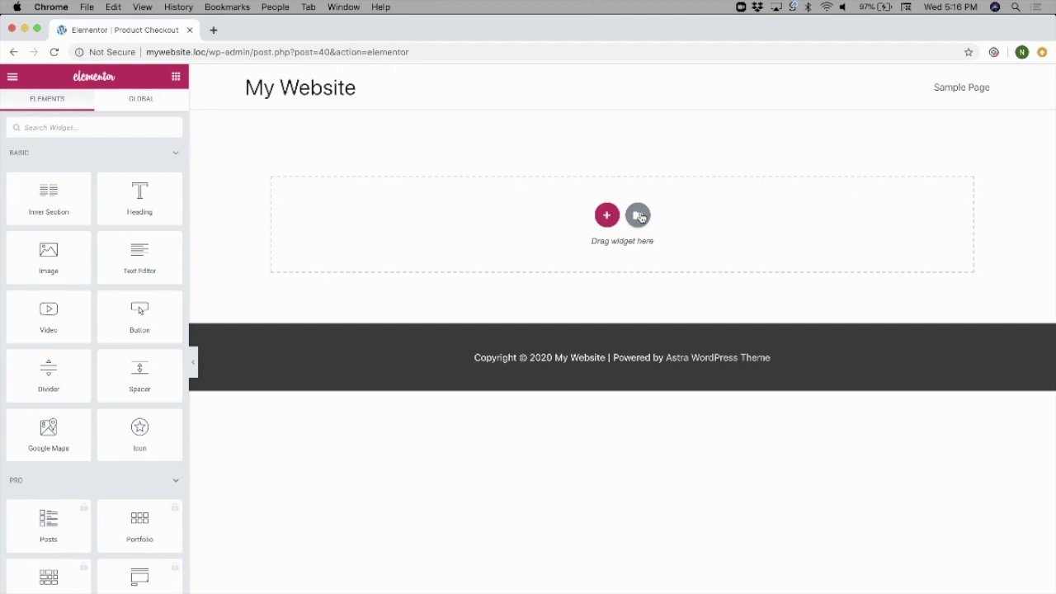
Insert the saved Checkout template from My Templates into the empty page
{"action": "left_click", "coordinate": [638, 216]}
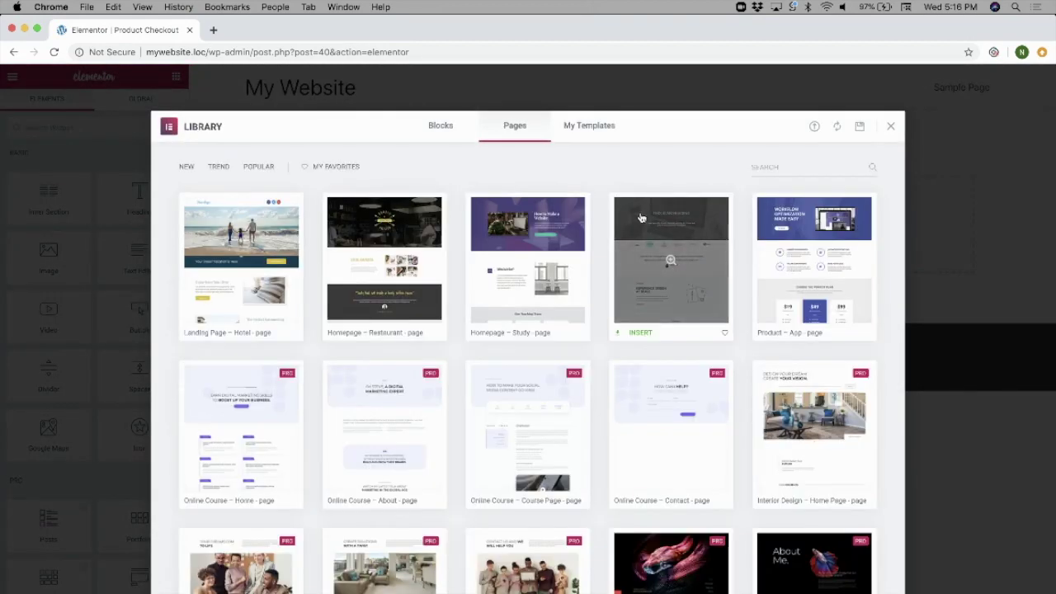
{"action": "left_click", "coordinate": [597, 132]}
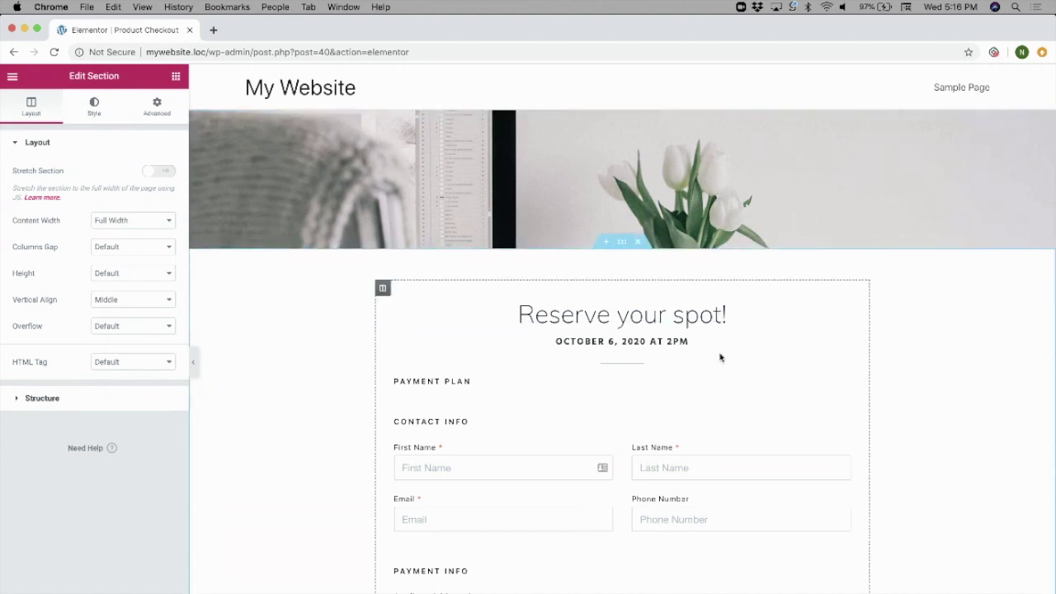
Retype the heading as 'Order now!' and replace the date line with 'Spots are limited!'
{"action": "left_click", "coordinate": [701, 322]}
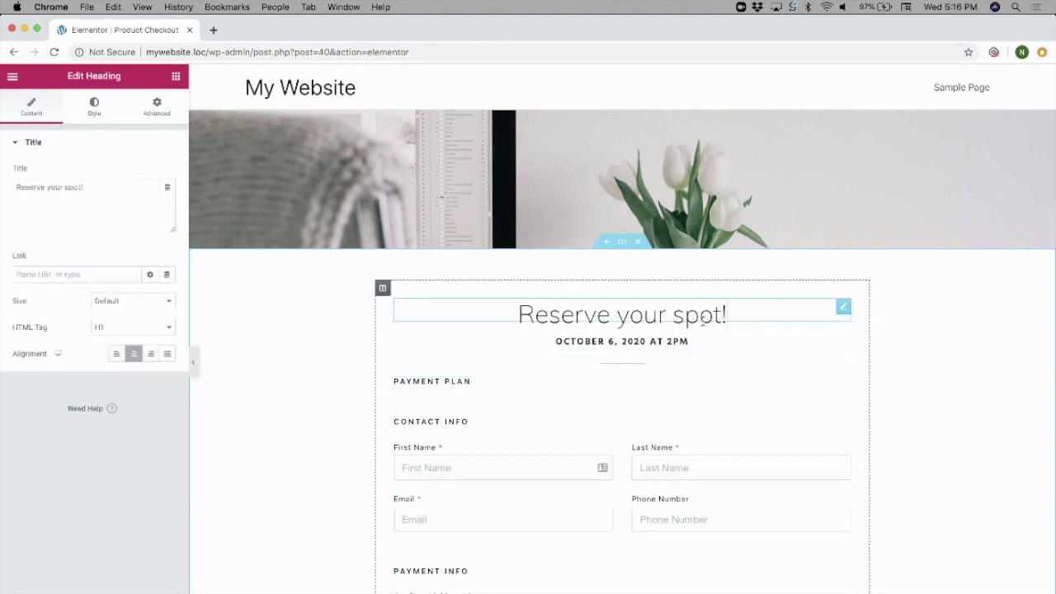
{"action": "triple_click", "coordinate": [122, 202]}
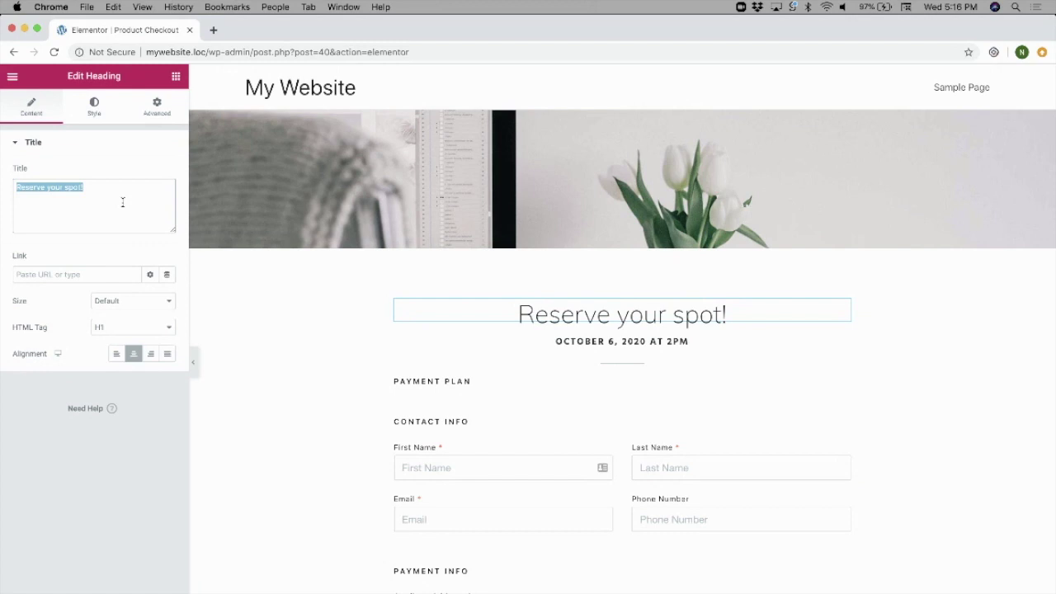
{"action": "type", "text": "Orde"}
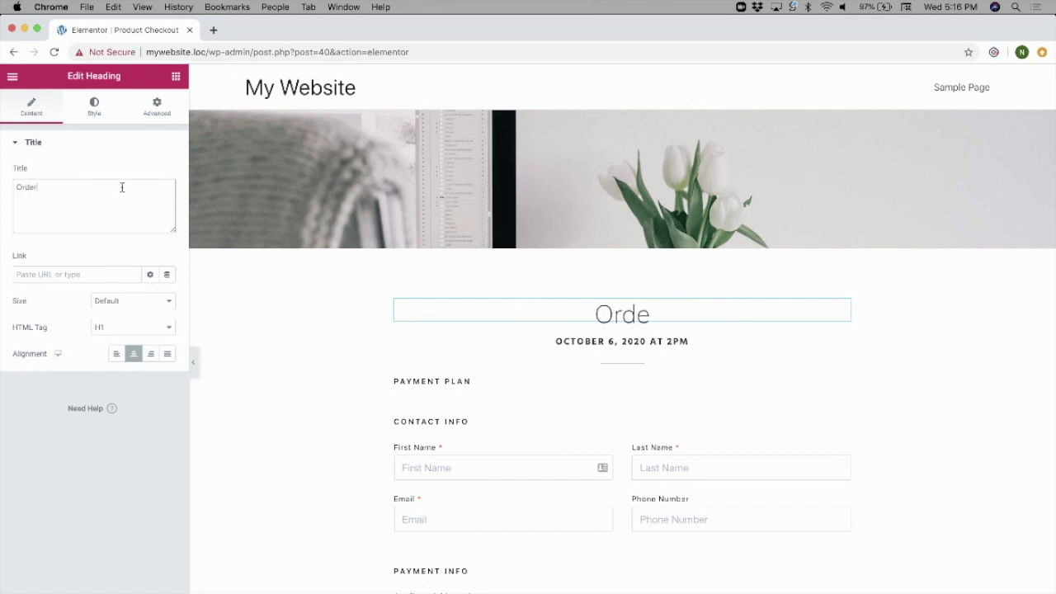
{"action": "type", "text": "r now"}
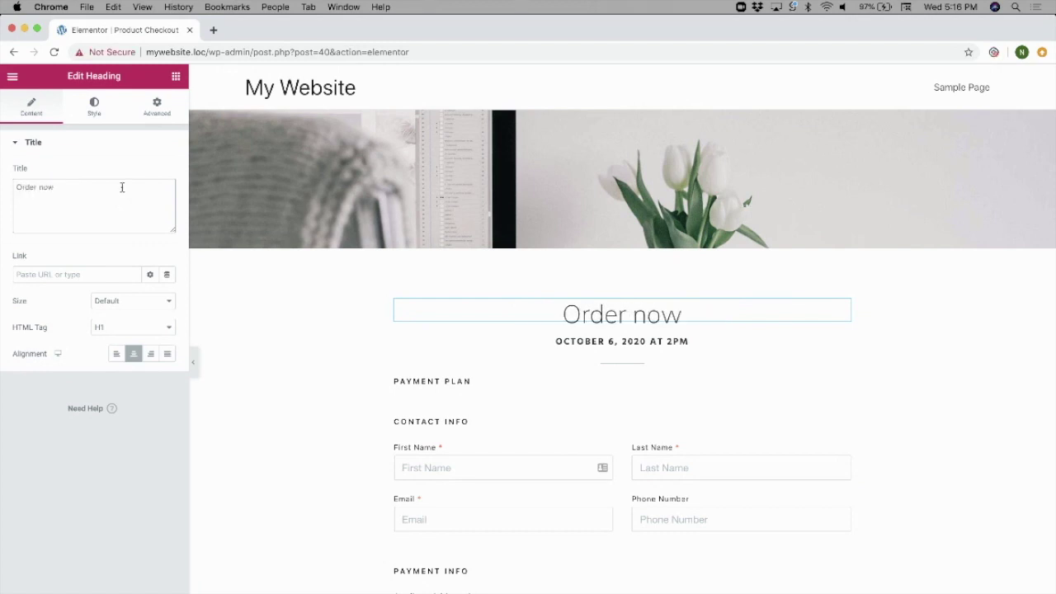
{"action": "type", "text": "!"}
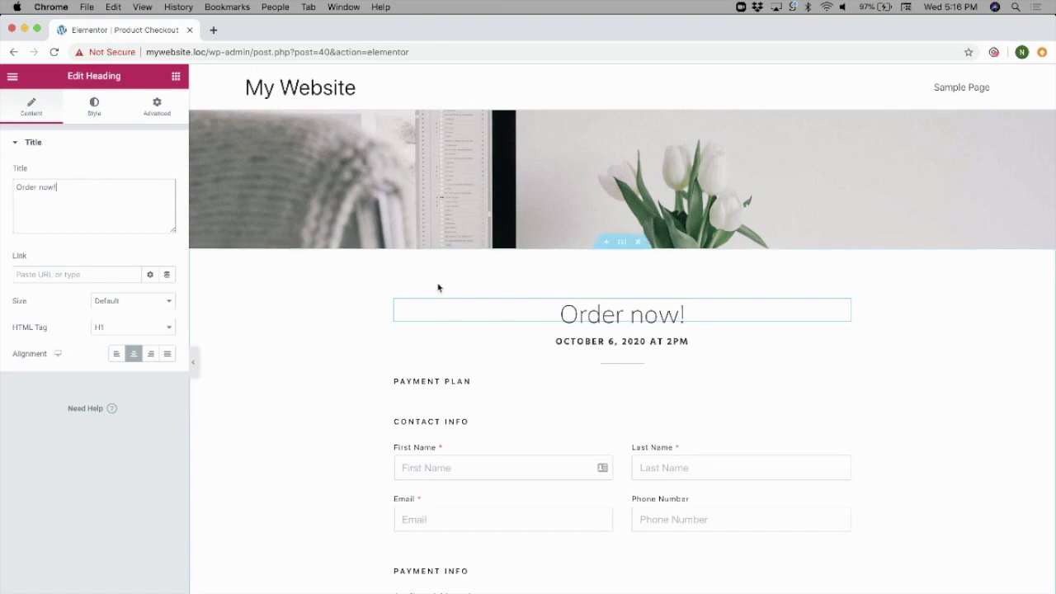
{"action": "left_click", "coordinate": [583, 341]}
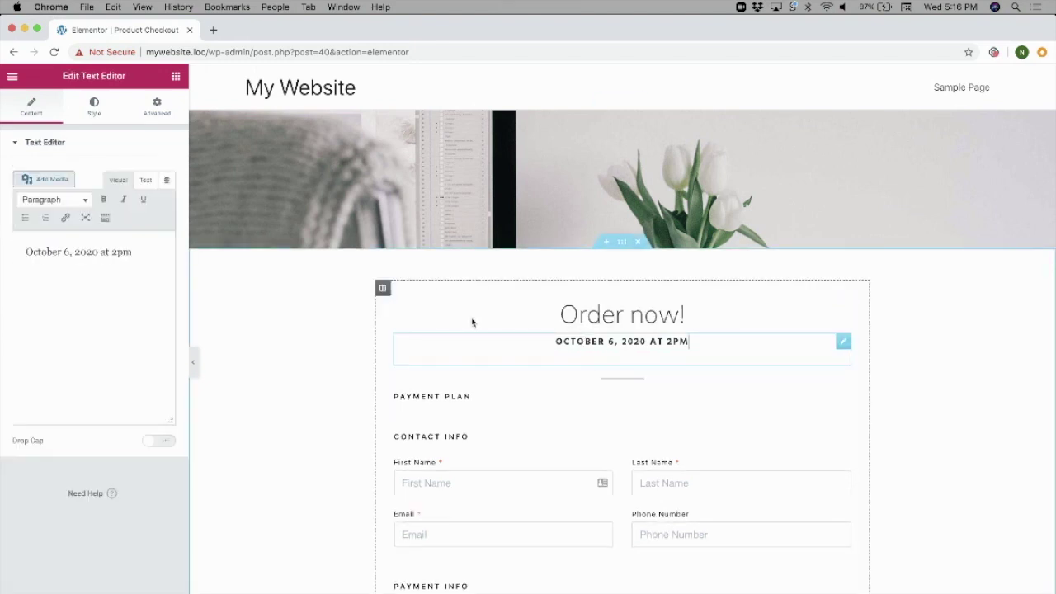
{"action": "triple_click", "coordinate": [73, 257]}
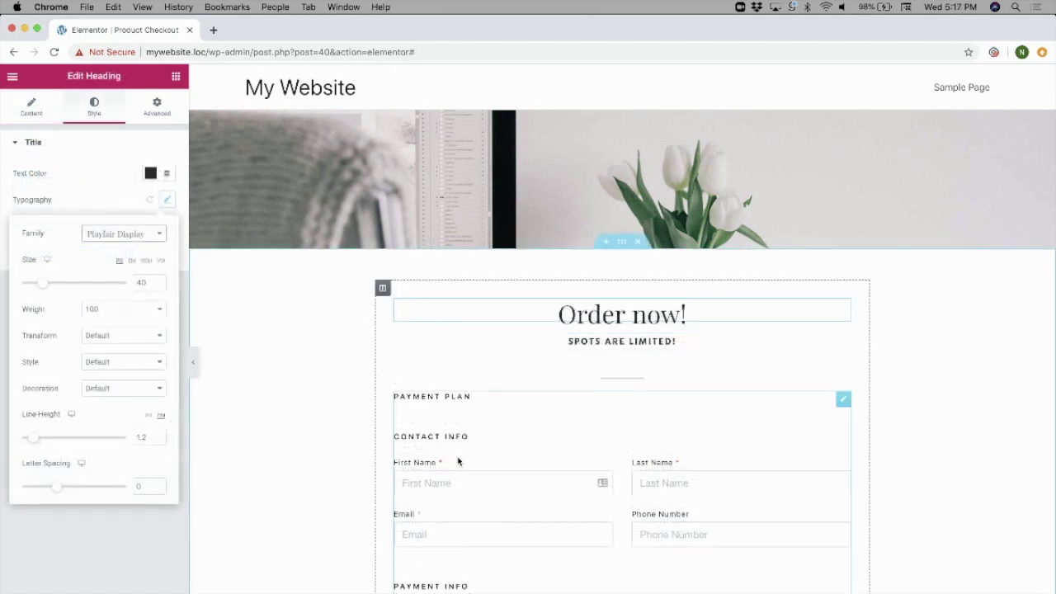
{"action": "left_click", "coordinate": [458, 462]}
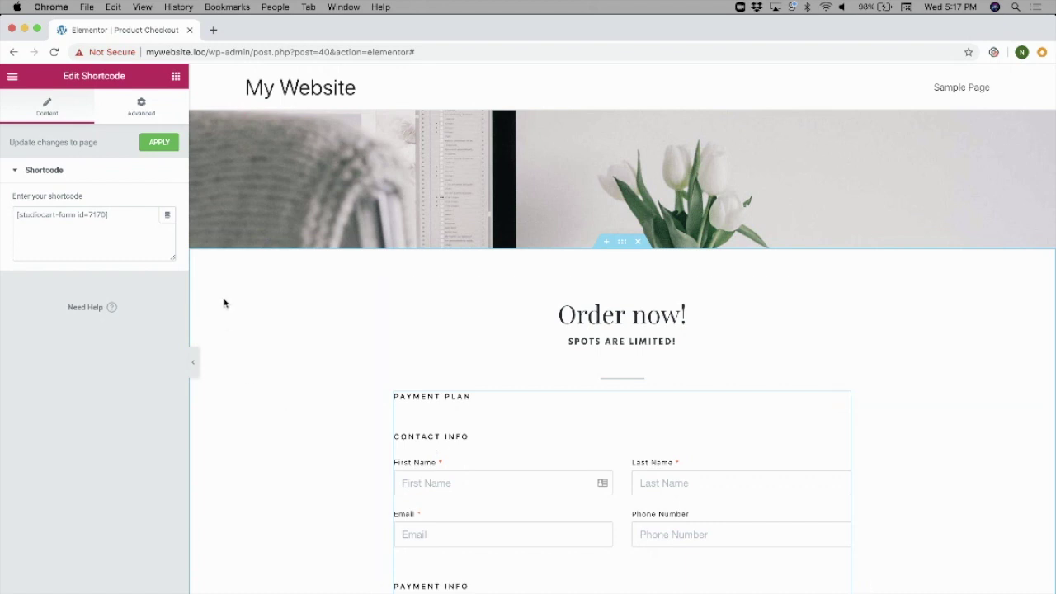
{"action": "left_click", "coordinate": [123, 212]}
{"action": "key", "text": "super+a"}
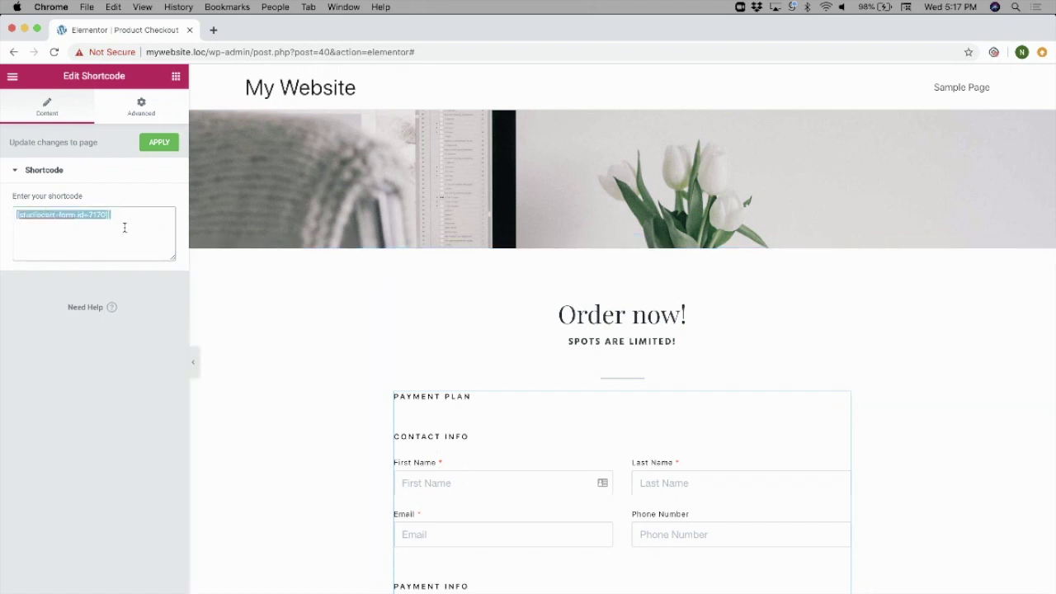
{"action": "left_click", "coordinate": [124, 228]}
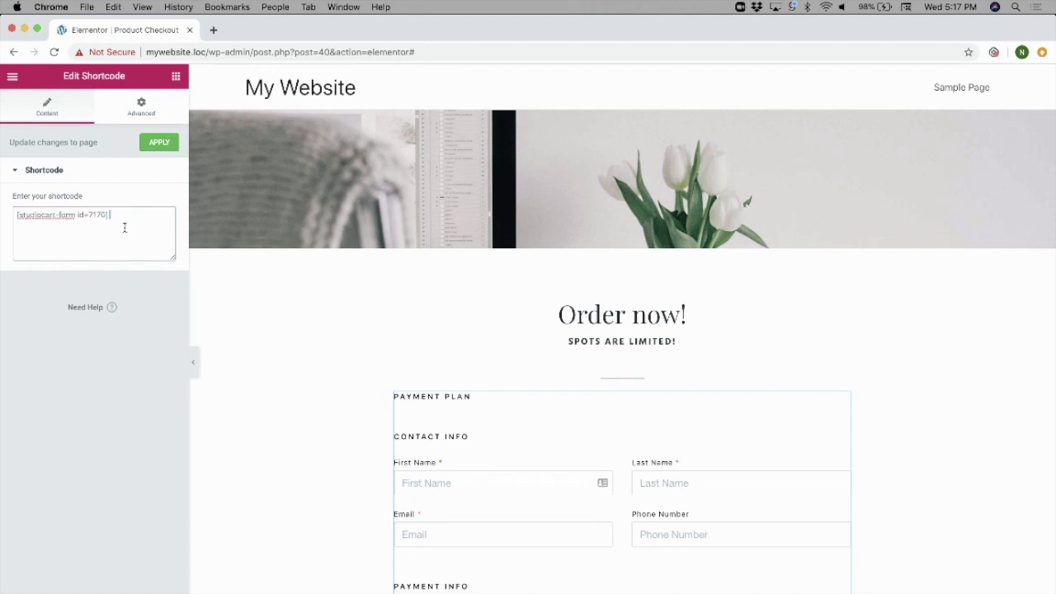
{"action": "key", "text": "super+a"}
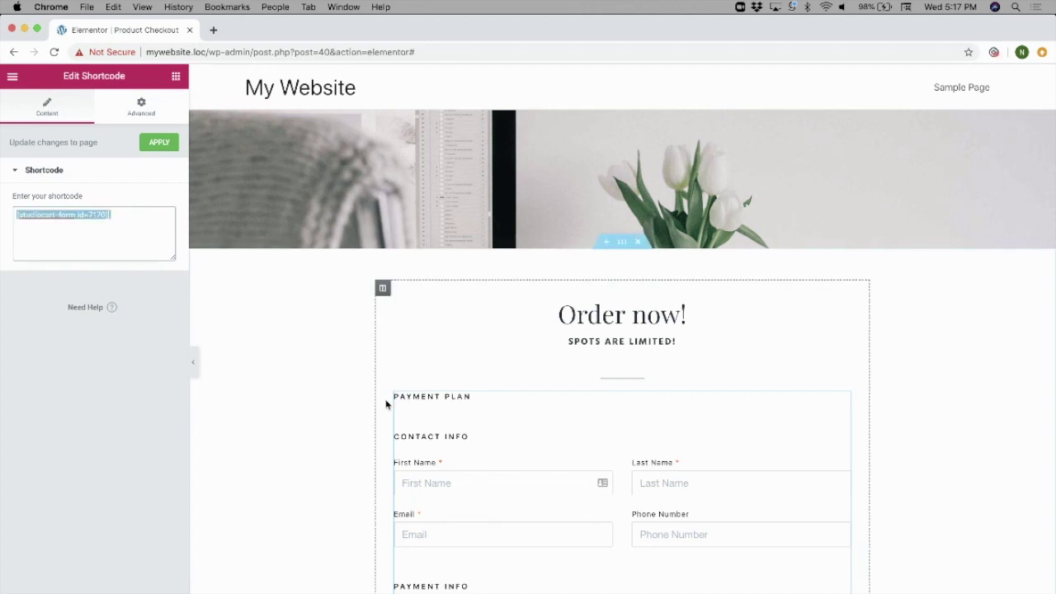
{"action": "left_click_drag", "start_coordinate": [252, 51], "coordinate": [144, 51]}
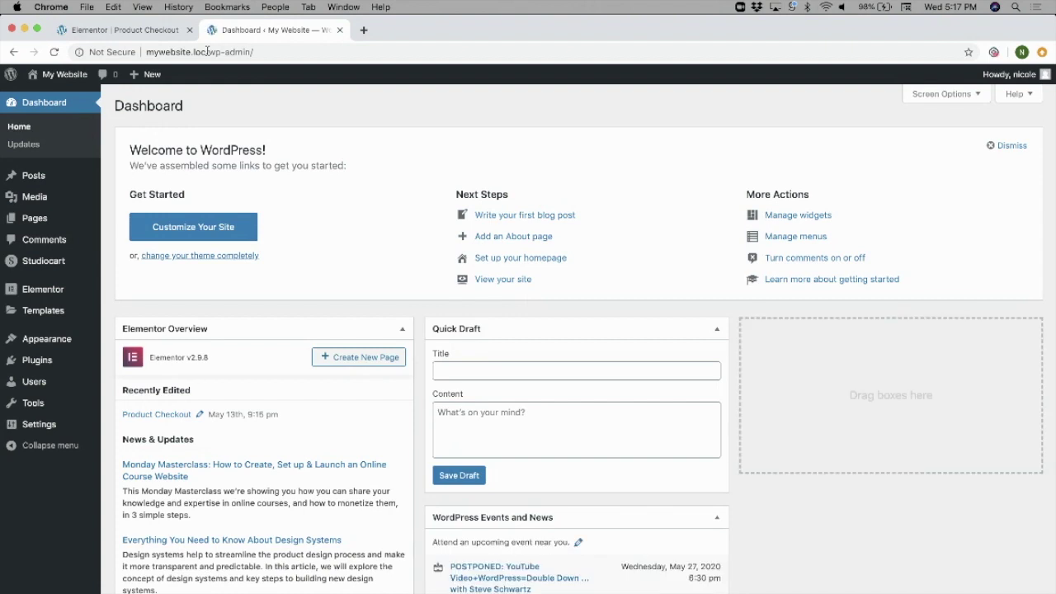
Copy My Amazing Product's [studiocart-form id=6] shortcode from the Studiocart Products list
{"action": "left_click", "coordinate": [50, 263]}
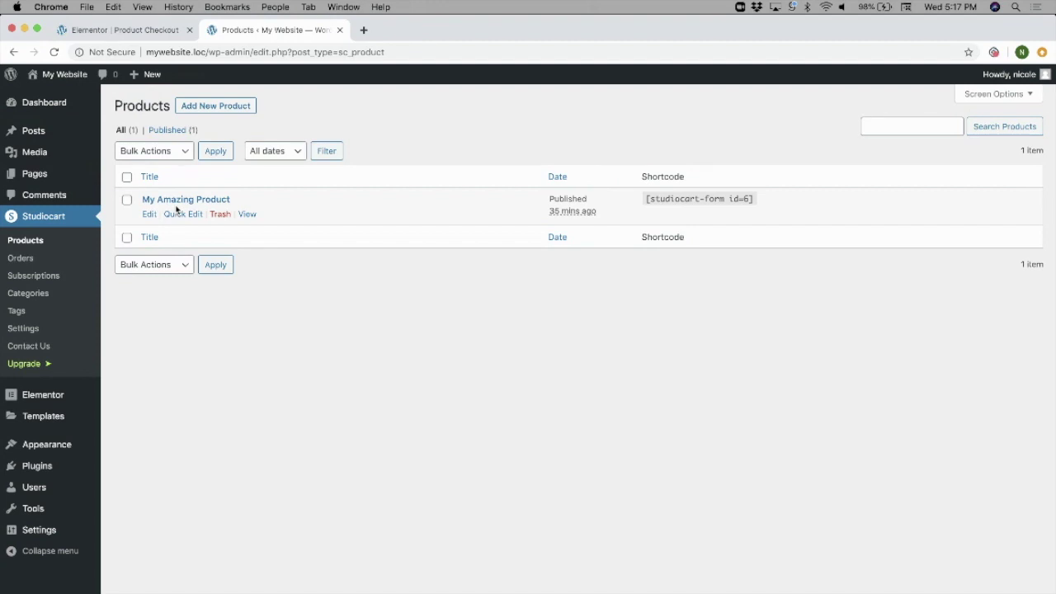
{"action": "triple_click", "coordinate": [649, 197]}
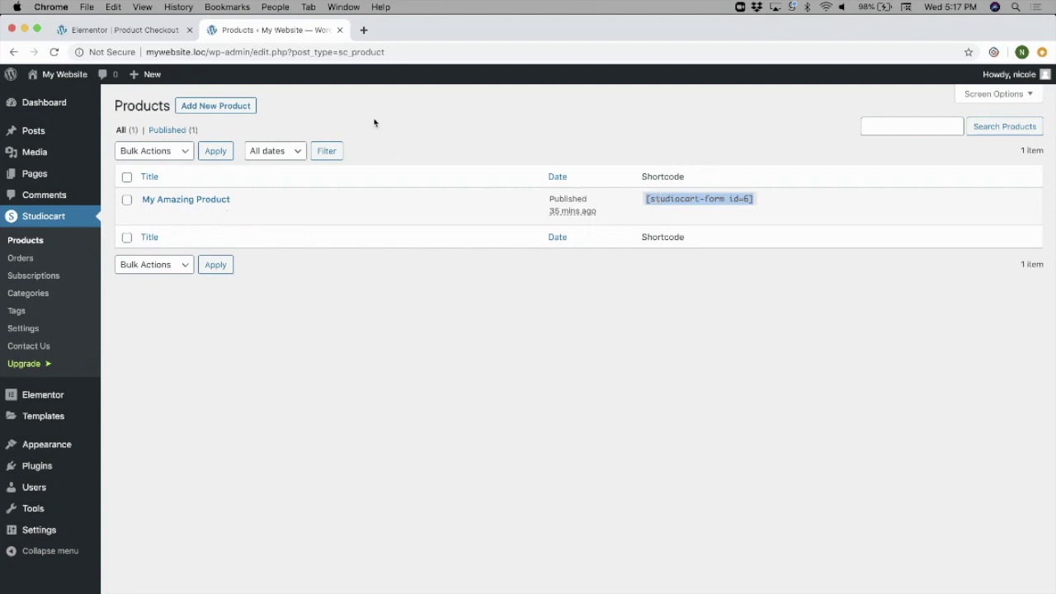
Use My Amazing Product's shortcode in the checkout form, publish, and view the live page
{"action": "left_click", "coordinate": [124, 30]}
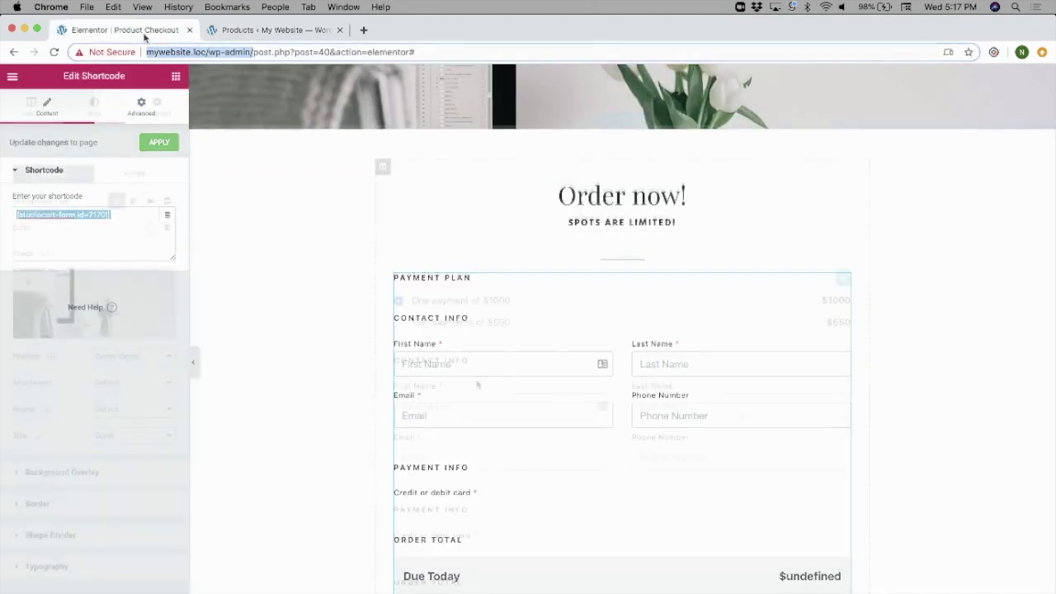
{"action": "left_click", "coordinate": [299, 400]}
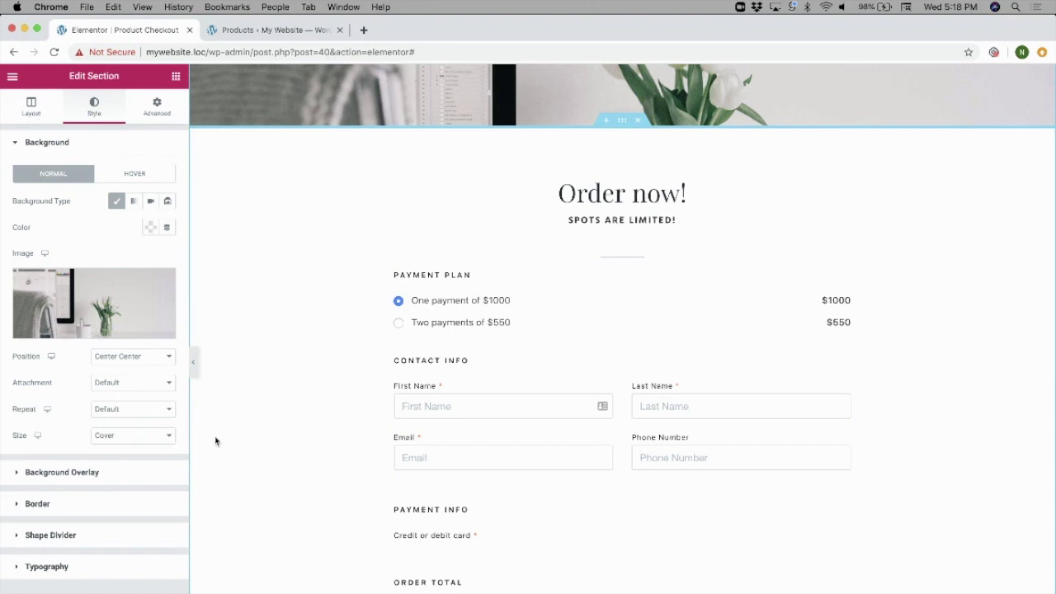
{"action": "scroll", "coordinate": [176, 487], "scroll_direction": "down", "scroll_amount": 1}
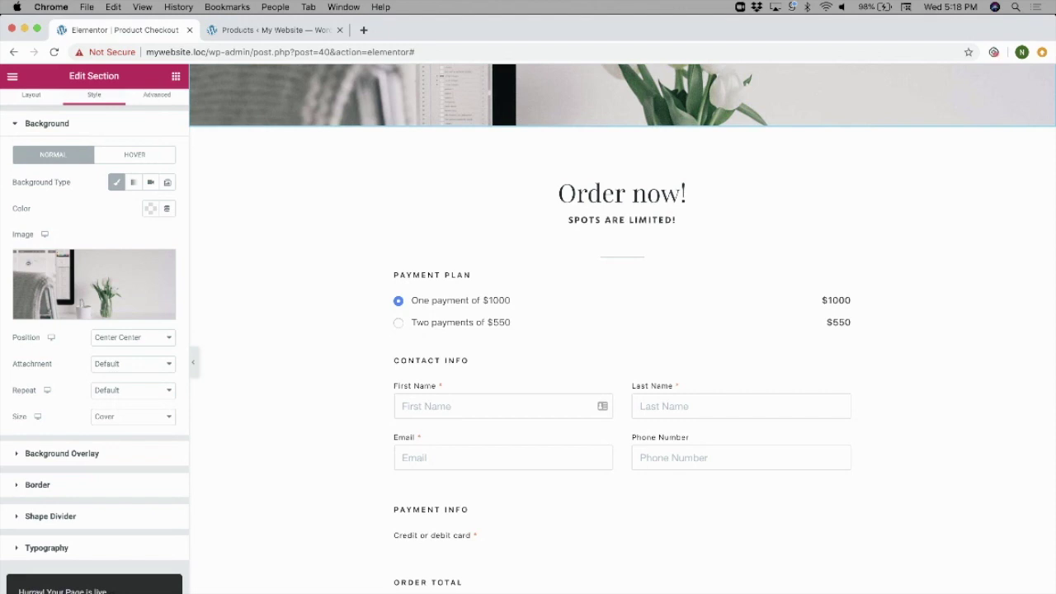
{"action": "left_click", "coordinate": [83, 590]}
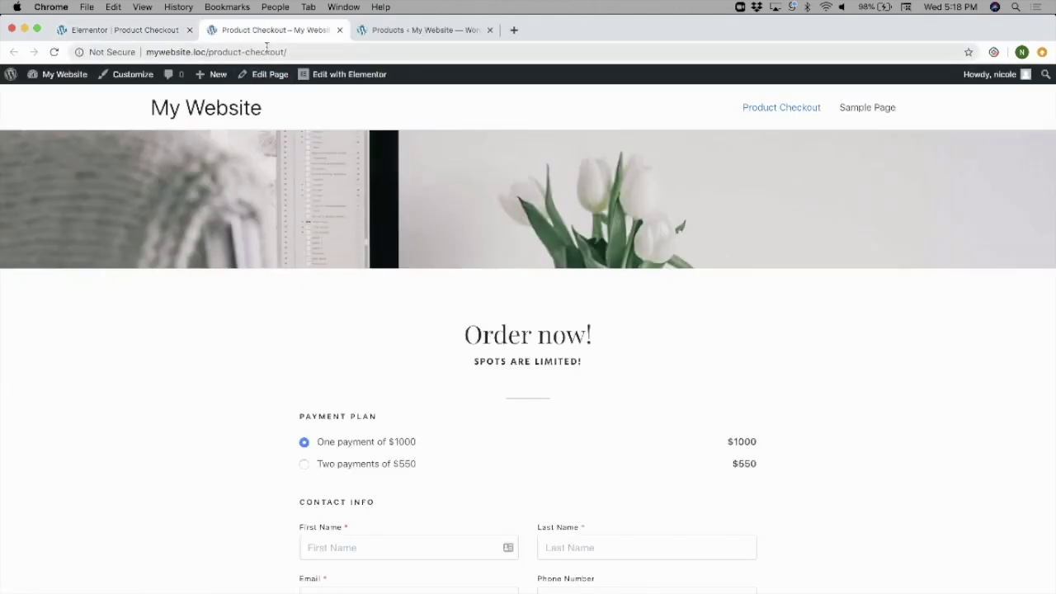
{"action": "mouse_move", "coordinate": [213, 74]}
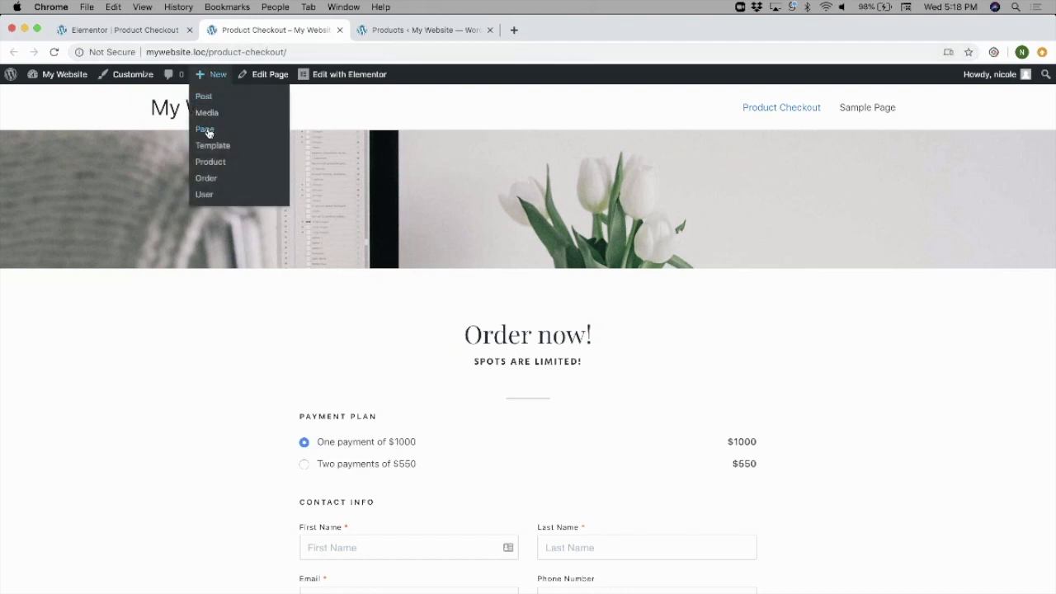
Create a page titled 'My Awesome Product' and open it in Elementor
{"action": "left_click", "coordinate": [207, 129]}
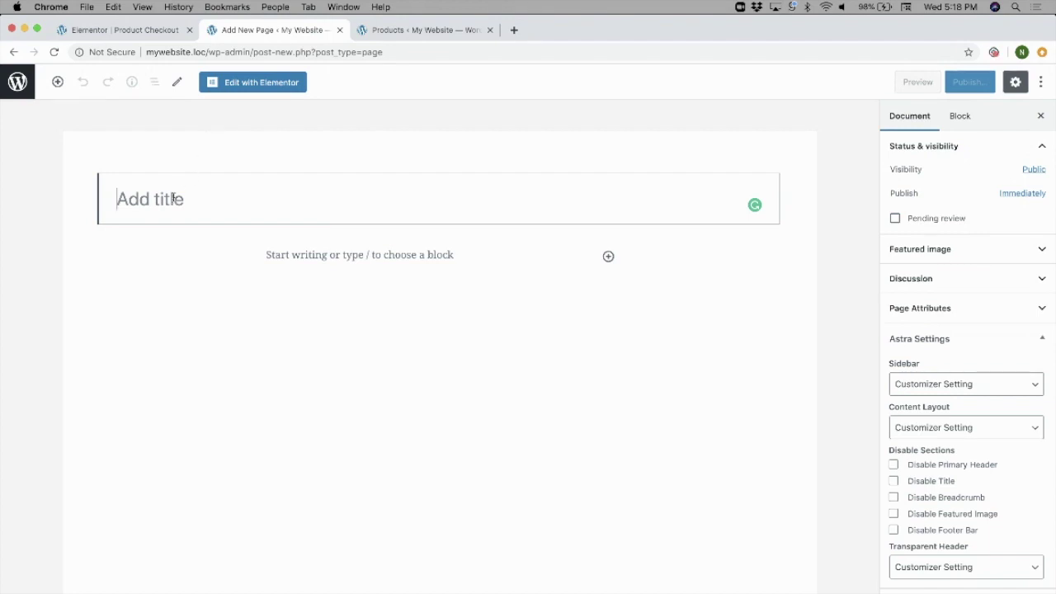
{"action": "type", "text": "M"}
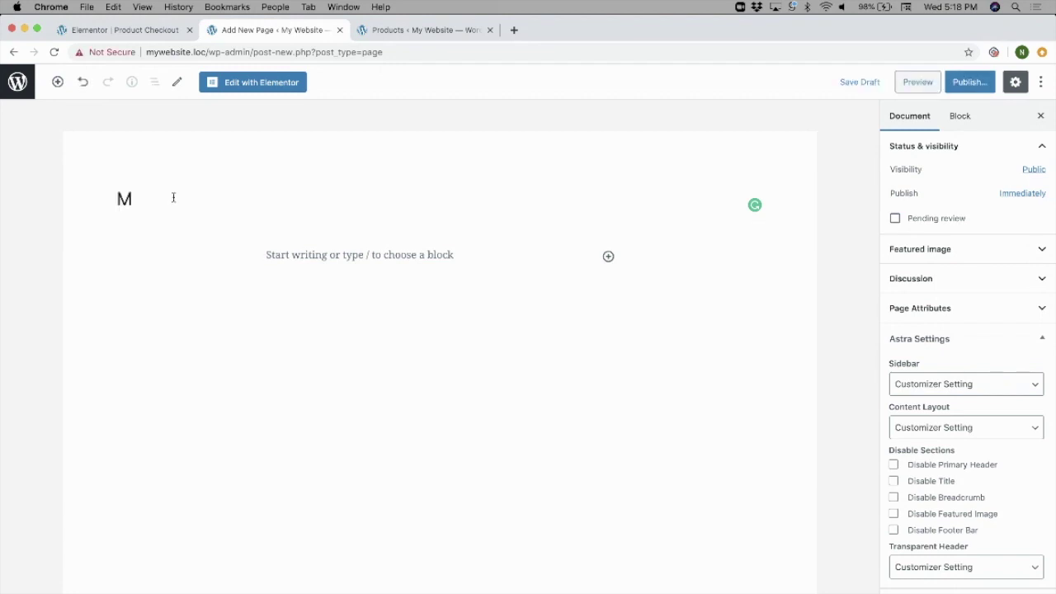
{"action": "type", "text": "y Awes"}
{"action": "type", "text": "ome Pro"}
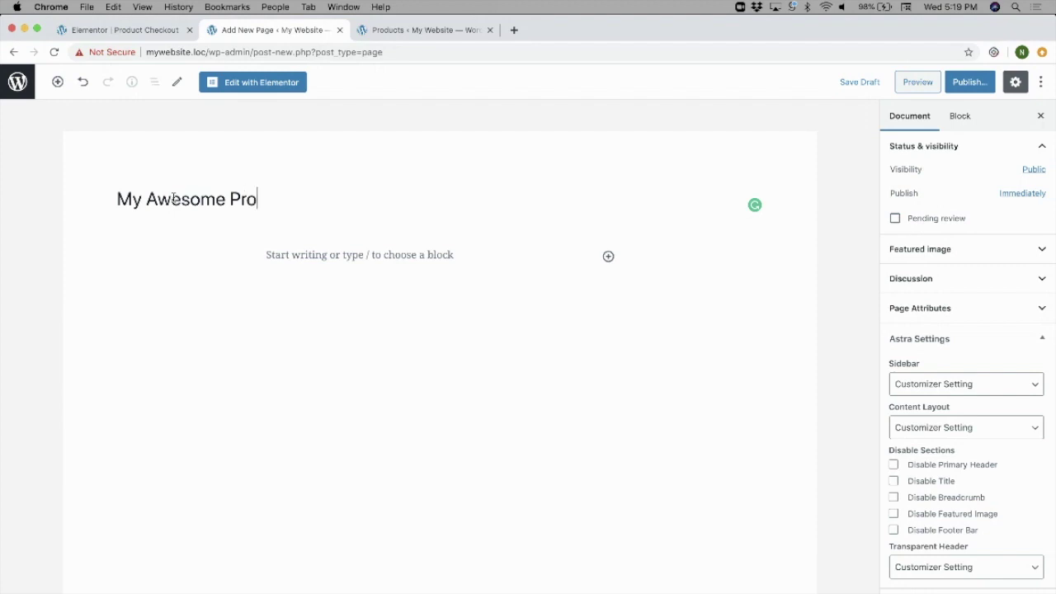
{"action": "type", "text": "duct"}
{"action": "left_click", "coordinate": [264, 83]}
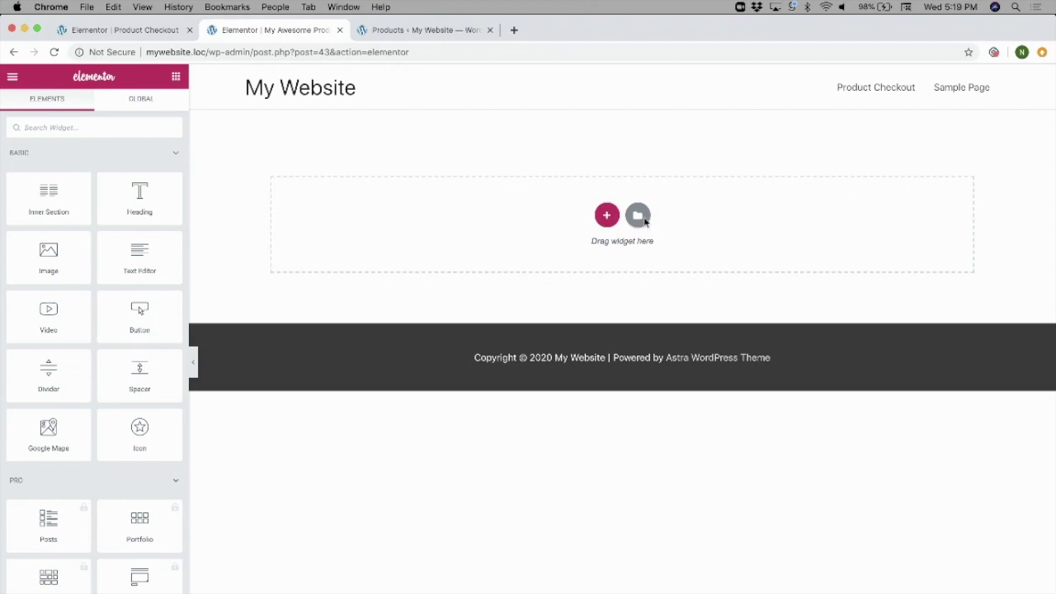
Insert the saved SC Sales Page template from My Templates into the page
{"action": "left_click", "coordinate": [638, 216]}
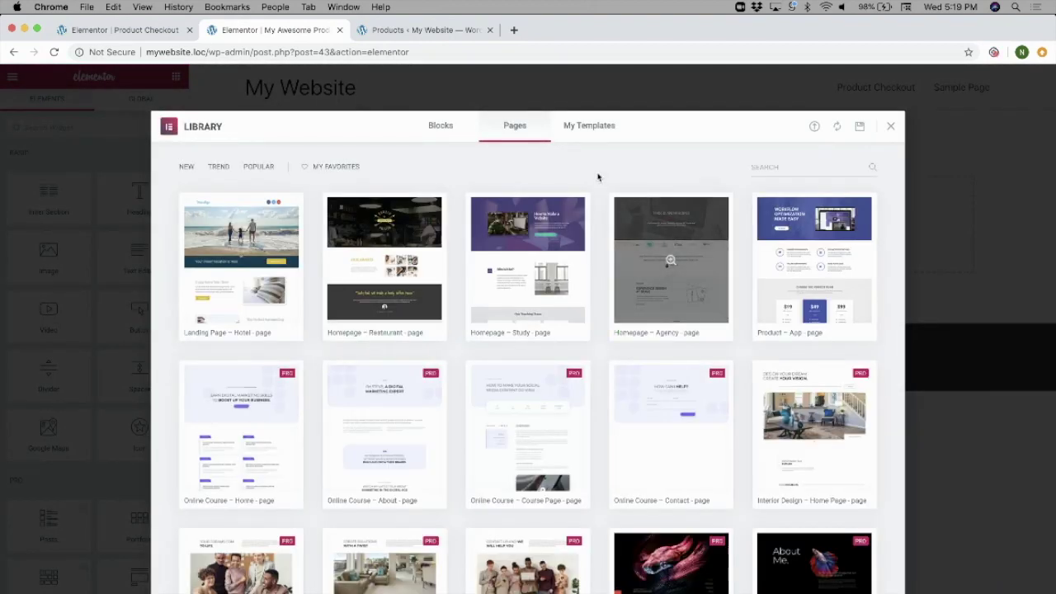
{"action": "left_click", "coordinate": [594, 128]}
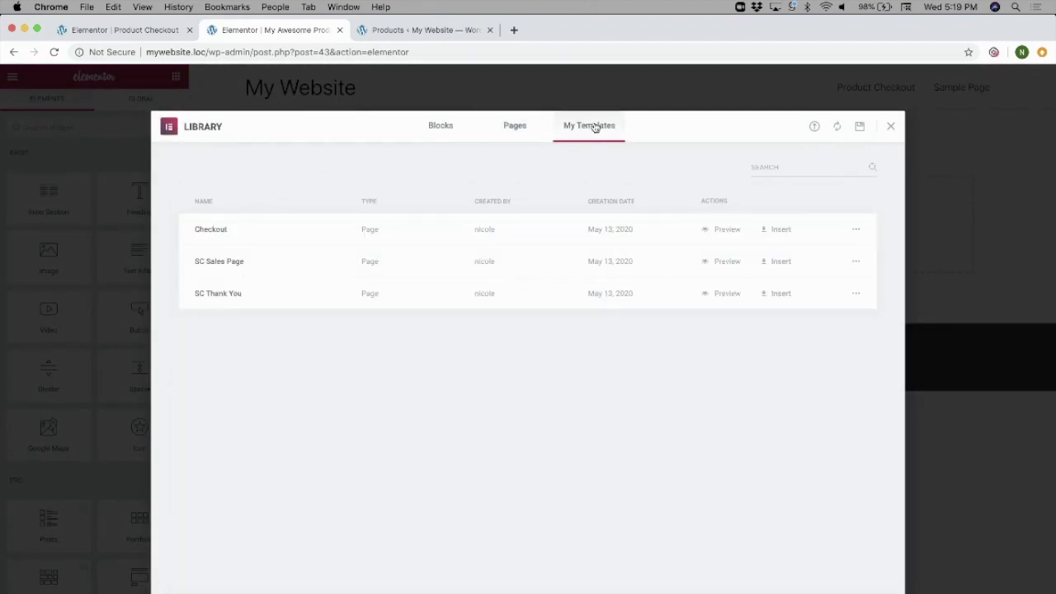
{"action": "left_click", "coordinate": [786, 263]}
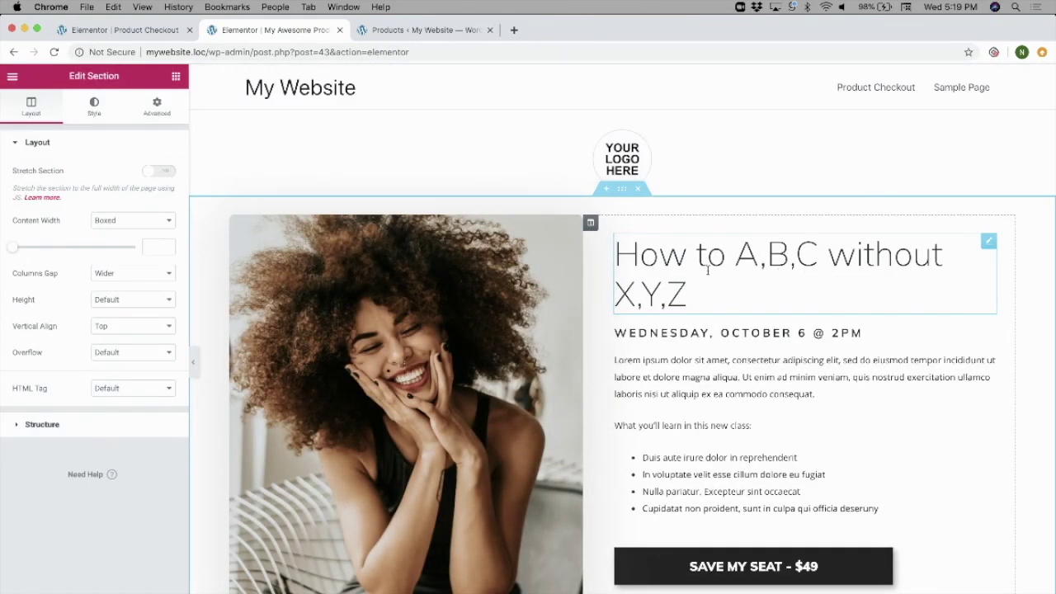
Remove the headline's extra blank line and set the photo column background to intro.jpg
{"action": "left_click", "coordinate": [707, 270]}
{"action": "key", "text": "BackSpace"}
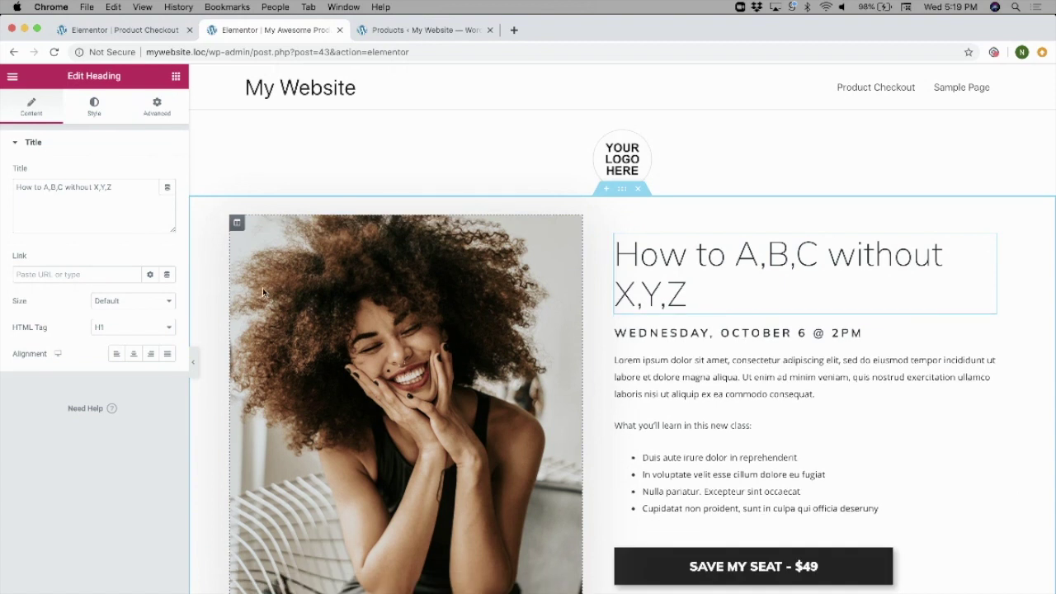
{"action": "left_click", "coordinate": [239, 224]}
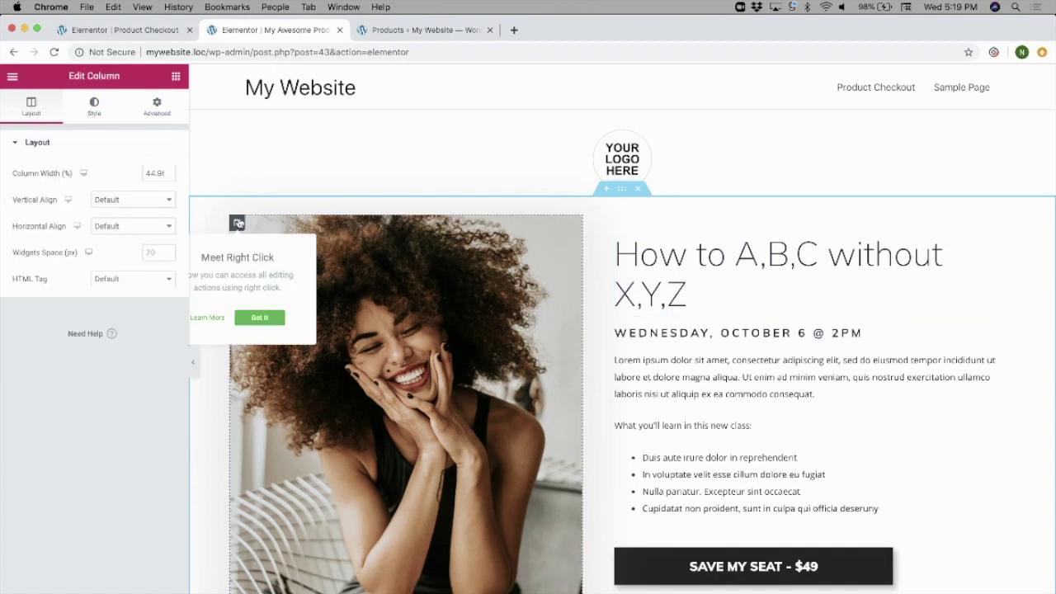
{"action": "left_click", "coordinate": [93, 108]}
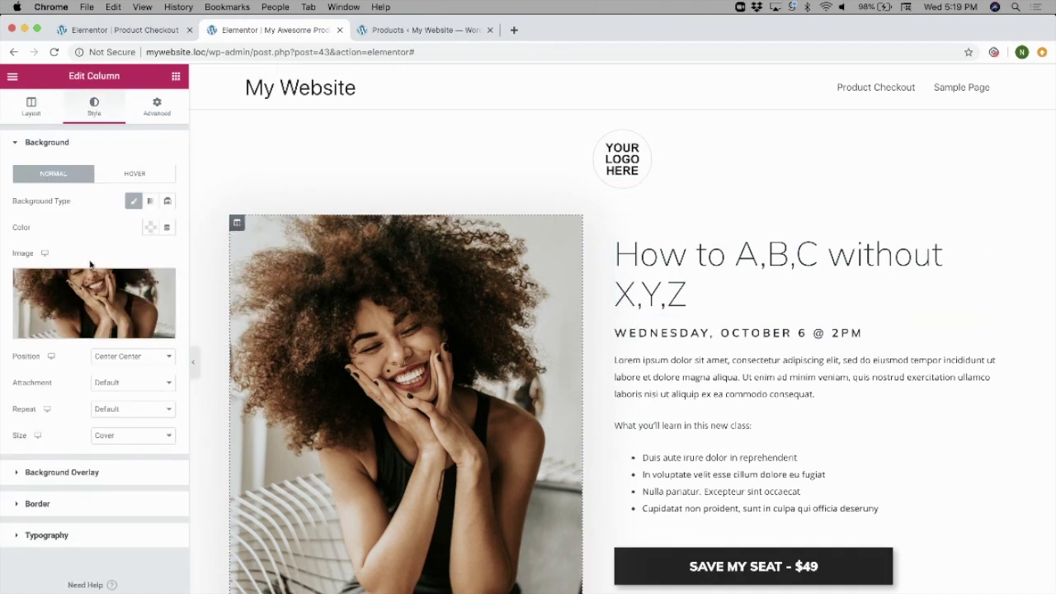
{"action": "mouse_move", "coordinate": [93, 302]}
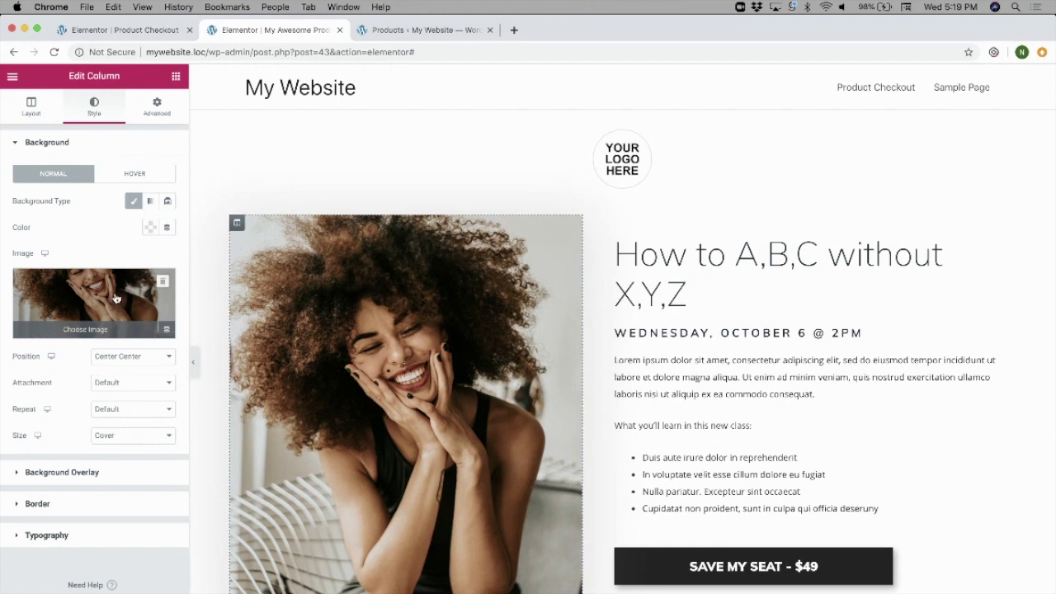
{"action": "left_click", "coordinate": [114, 293]}
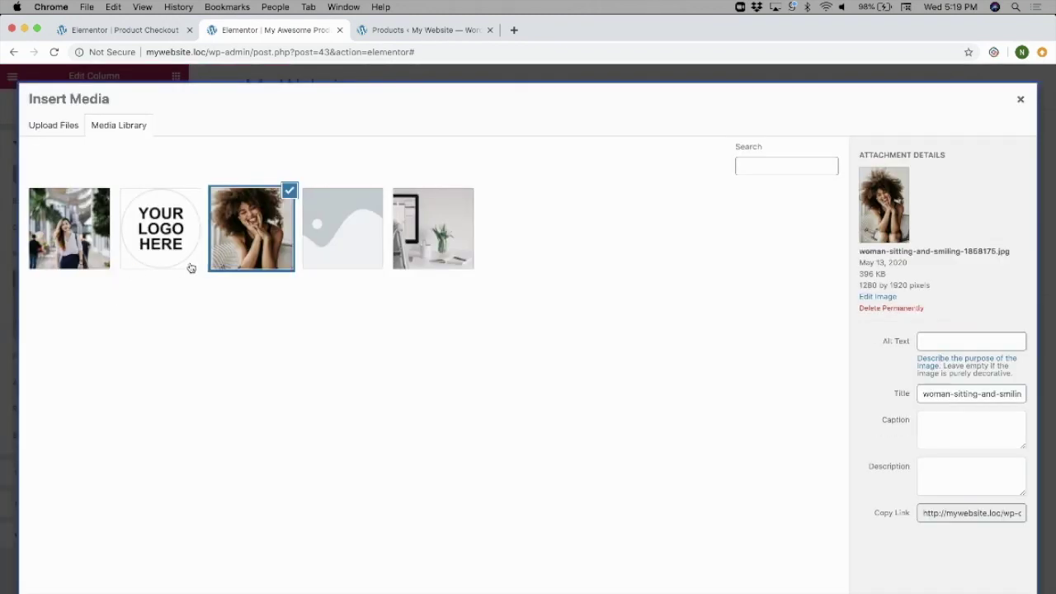
{"action": "left_click", "coordinate": [420, 241]}
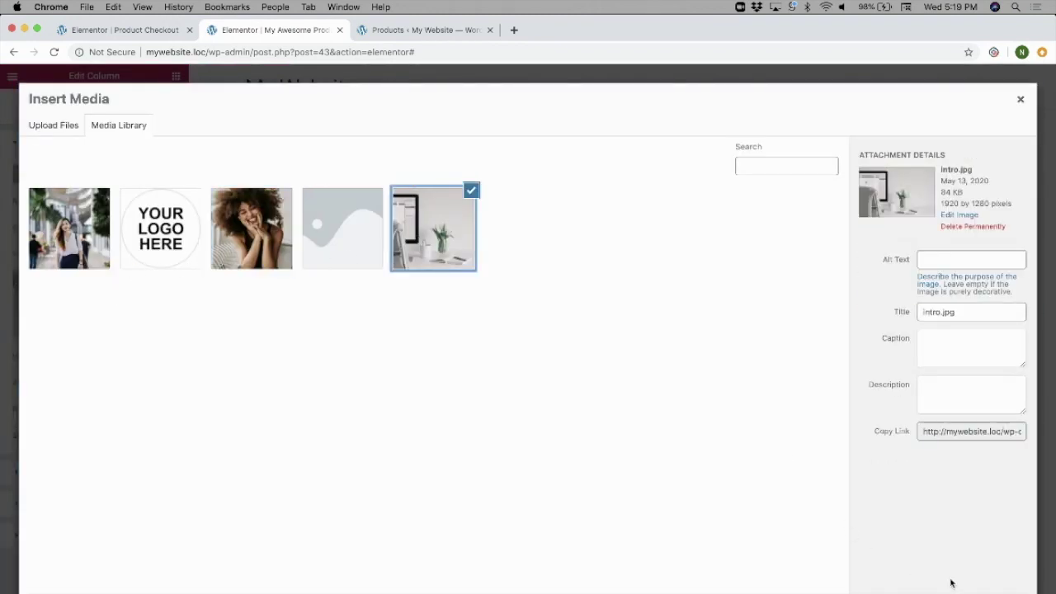
{"action": "left_click", "coordinate": [986, 587]}
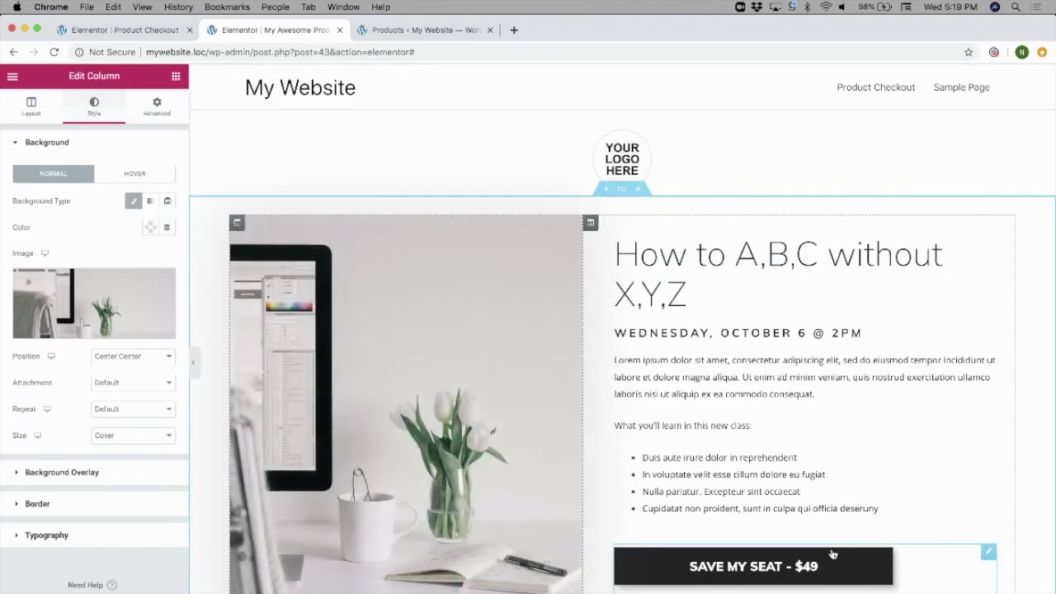
{"action": "scroll", "coordinate": [831, 554], "scroll_direction": "down", "scroll_amount": 2}
{"action": "scroll", "coordinate": [832, 554], "scroll_direction": "down", "scroll_amount": 2}
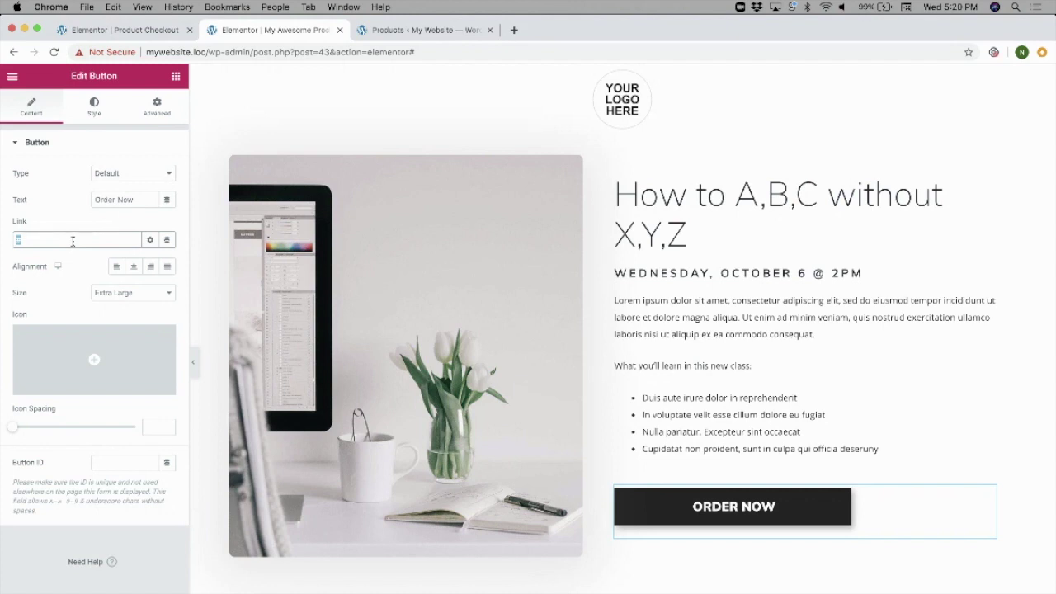
Link the Order Now button to the Product Checkout page and check the live page
{"action": "type", "text": "c"}
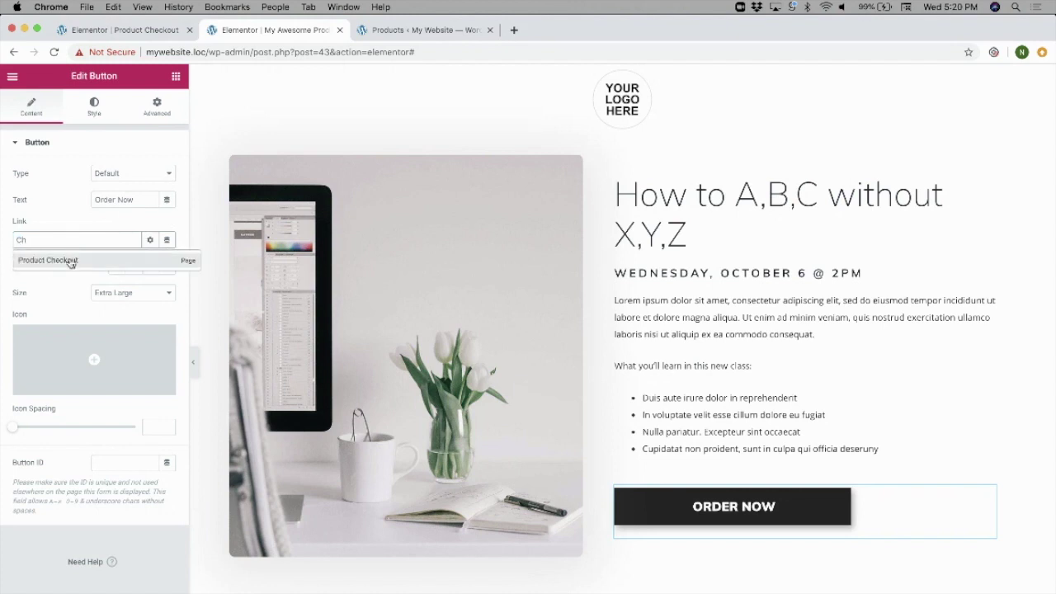
{"action": "left_click", "coordinate": [71, 261]}
{"action": "triple_click", "coordinate": [80, 235]}
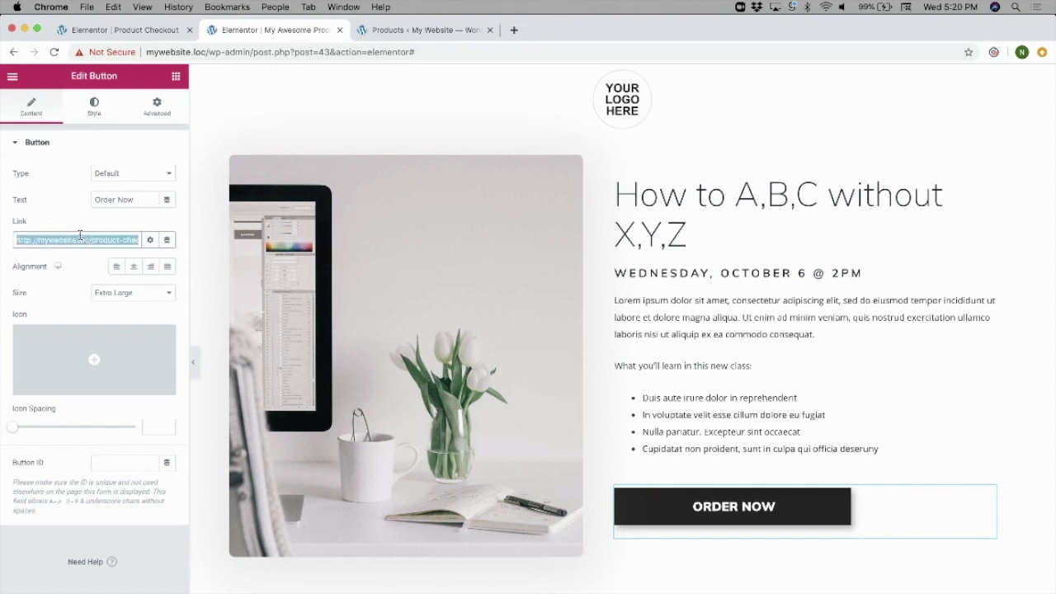
{"action": "key", "text": "Right"}
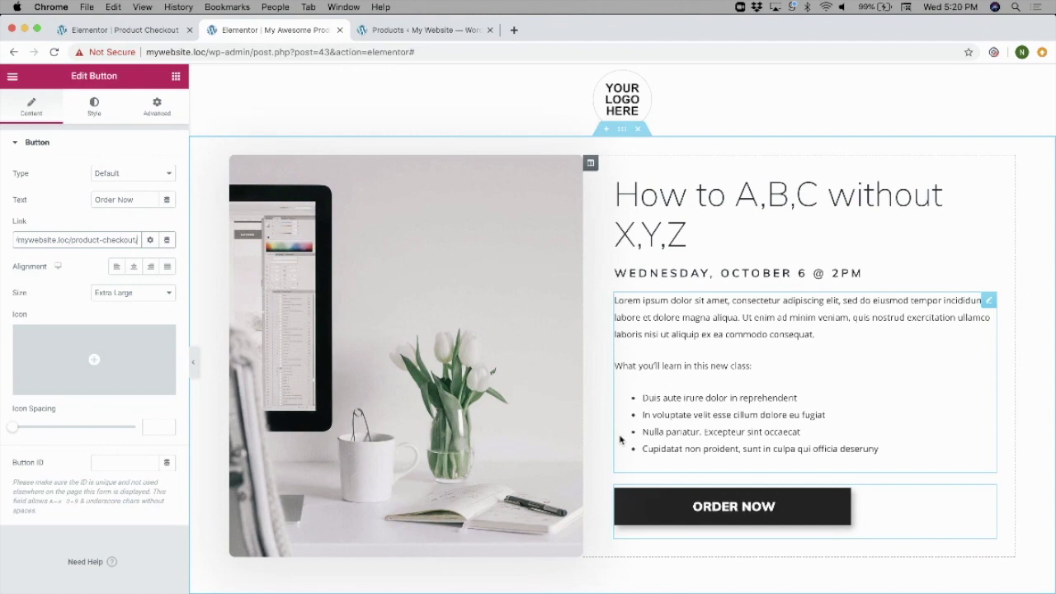
{"action": "scroll", "coordinate": [618, 441], "scroll_direction": "down", "scroll_amount": 3}
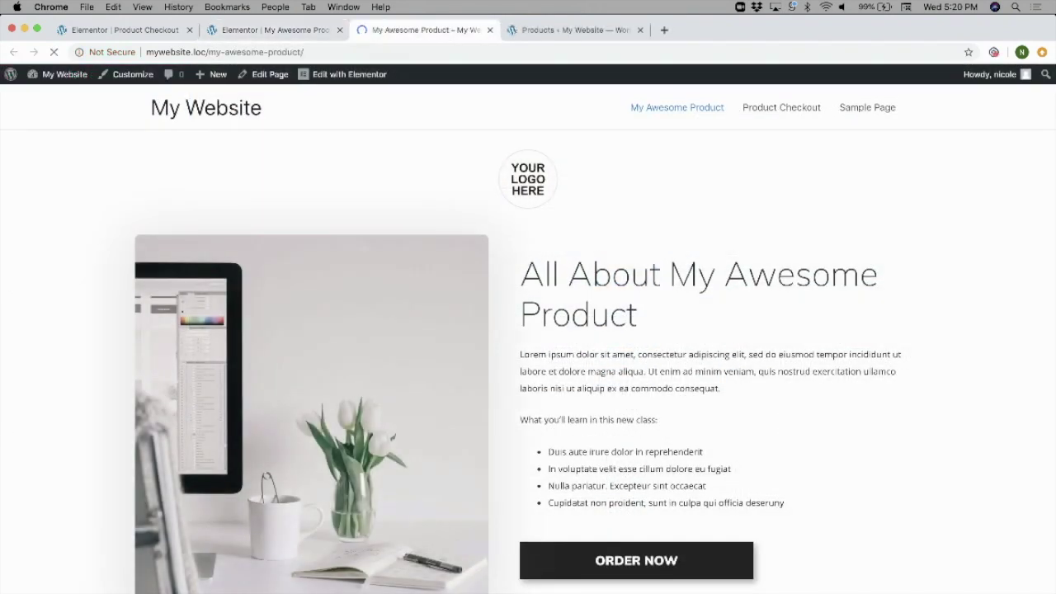
Scroll through the live My Awesome Product sales page to check its content
{"action": "scroll", "coordinate": [564, 454], "scroll_direction": "down", "scroll_amount": 1}
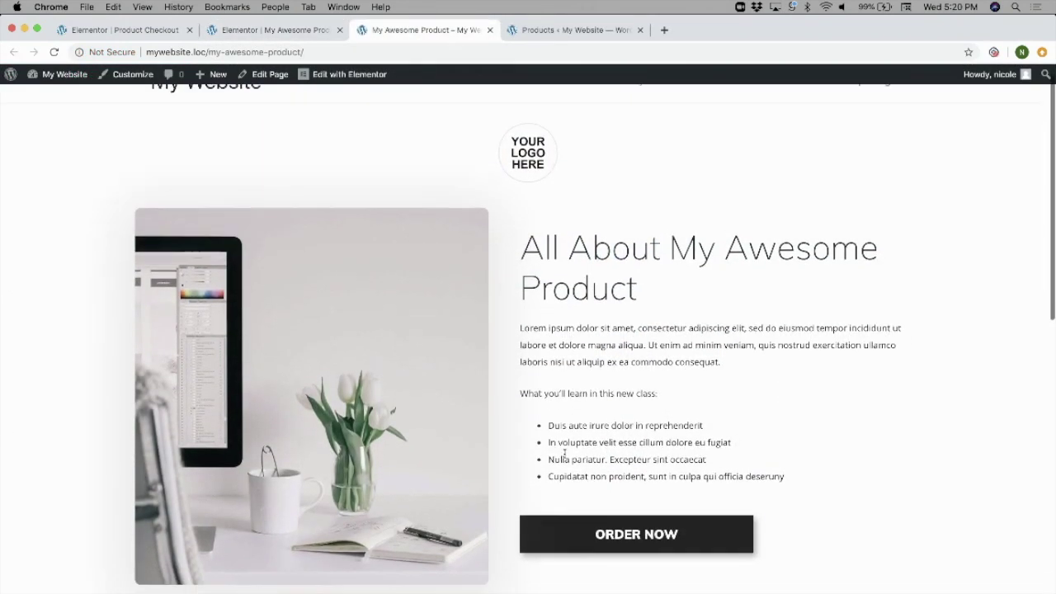
{"action": "scroll", "coordinate": [564, 453], "scroll_direction": "down", "scroll_amount": 4}
{"action": "scroll", "coordinate": [564, 454], "scroll_direction": "down", "scroll_amount": 3}
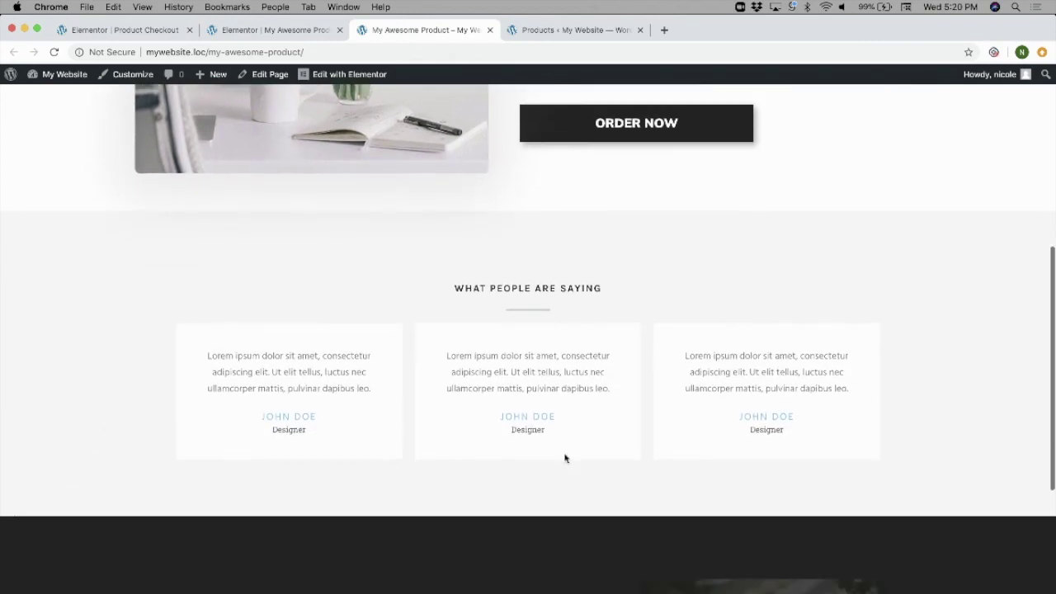
{"action": "scroll", "coordinate": [564, 453], "scroll_direction": "down", "scroll_amount": 2}
{"action": "scroll", "coordinate": [565, 455], "scroll_direction": "down", "scroll_amount": 2}
{"action": "scroll", "coordinate": [566, 458], "scroll_direction": "down", "scroll_amount": 1}
{"action": "scroll", "coordinate": [564, 457], "scroll_direction": "up", "scroll_amount": 10}
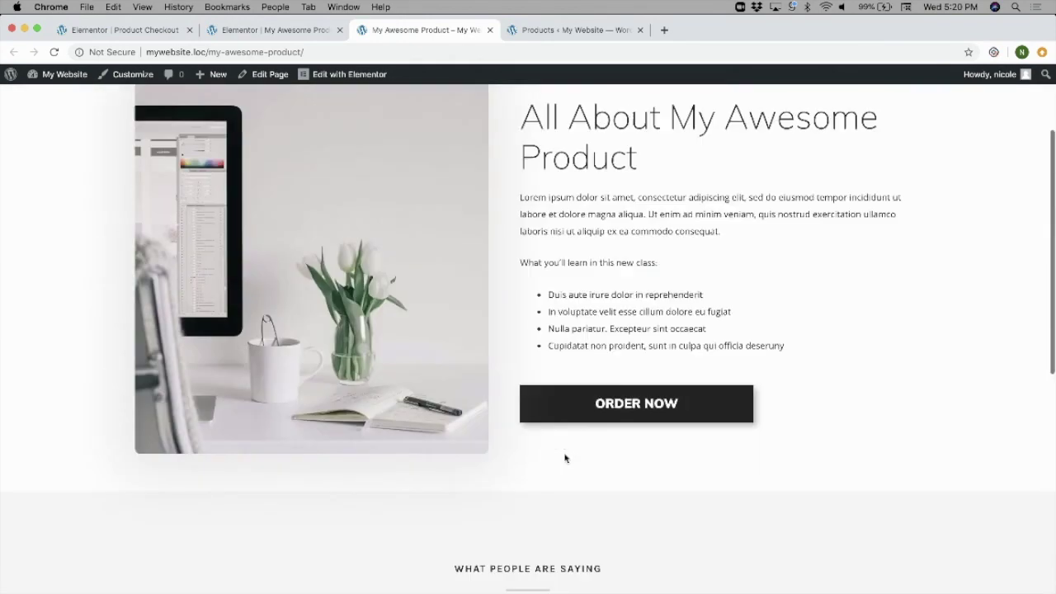
{"action": "scroll", "coordinate": [564, 458], "scroll_direction": "up", "scroll_amount": 1}
{"action": "scroll", "coordinate": [564, 458], "scroll_direction": "up", "scroll_amount": 1}
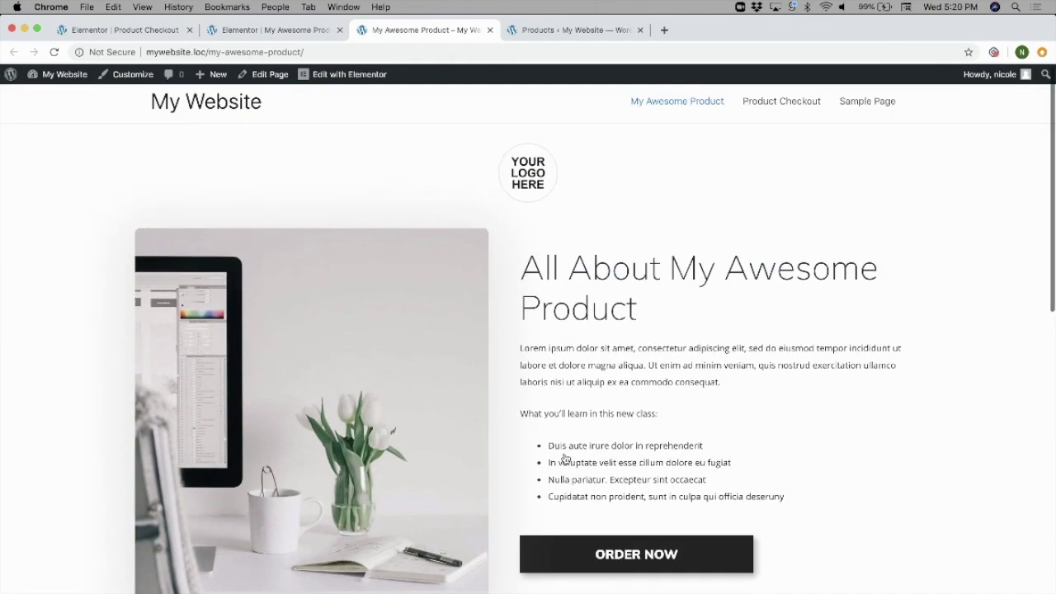
Follow the ORDER NOW button and scroll through the Product Checkout order form
{"action": "left_click", "coordinate": [570, 556]}
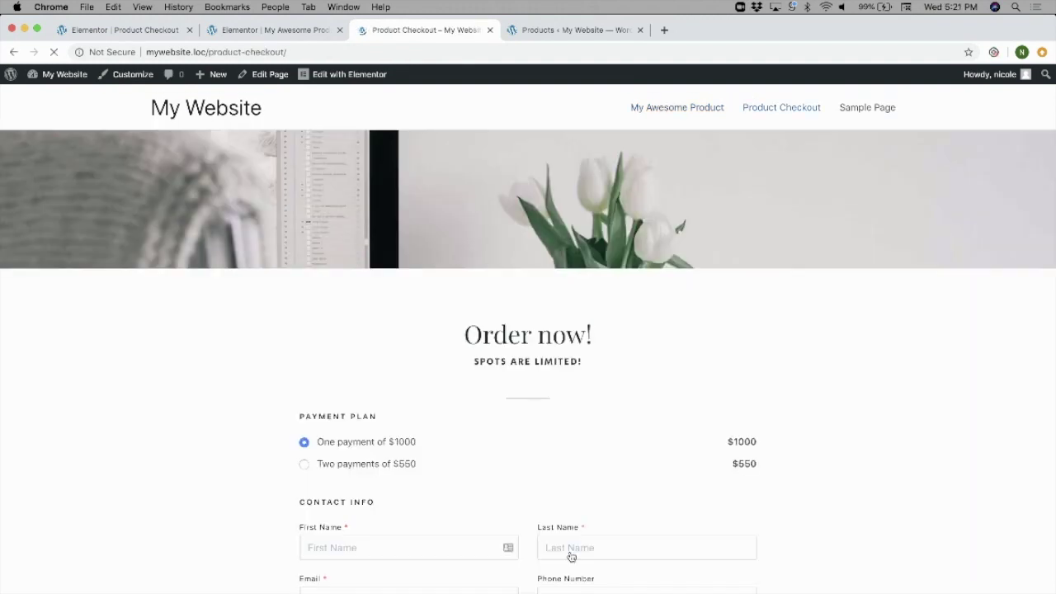
{"action": "scroll", "coordinate": [570, 555], "scroll_direction": "down", "scroll_amount": 2}
{"action": "scroll", "coordinate": [570, 556], "scroll_direction": "down", "scroll_amount": 3}
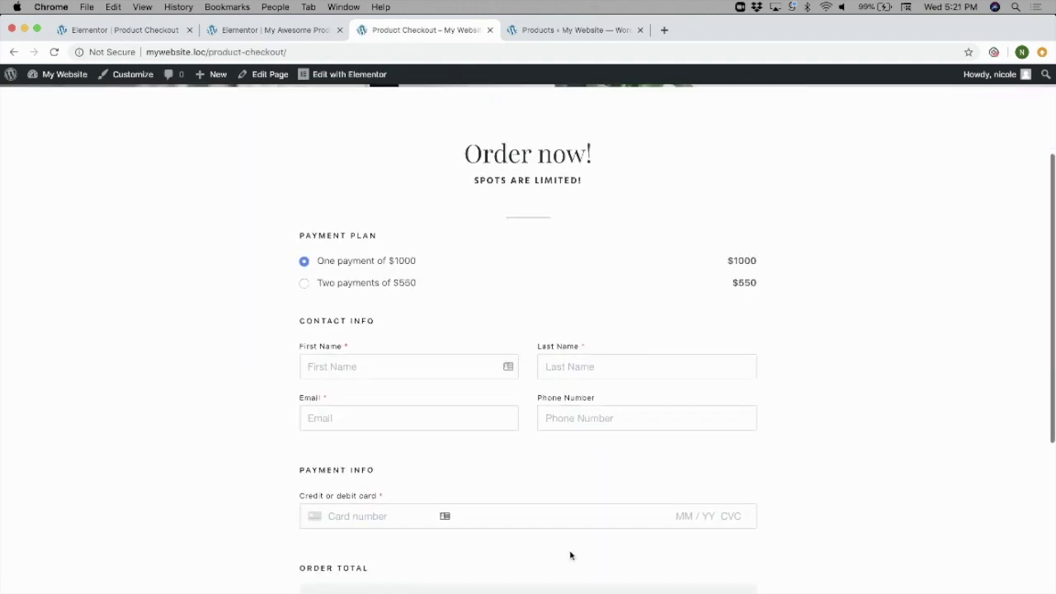
{"action": "scroll", "coordinate": [570, 556], "scroll_direction": "down", "scroll_amount": 3}
{"action": "scroll", "coordinate": [570, 556], "scroll_direction": "down", "scroll_amount": 2}
{"action": "scroll", "coordinate": [569, 555], "scroll_direction": "down", "scroll_amount": 2}
{"action": "scroll", "coordinate": [570, 551], "scroll_direction": "up", "scroll_amount": 5}
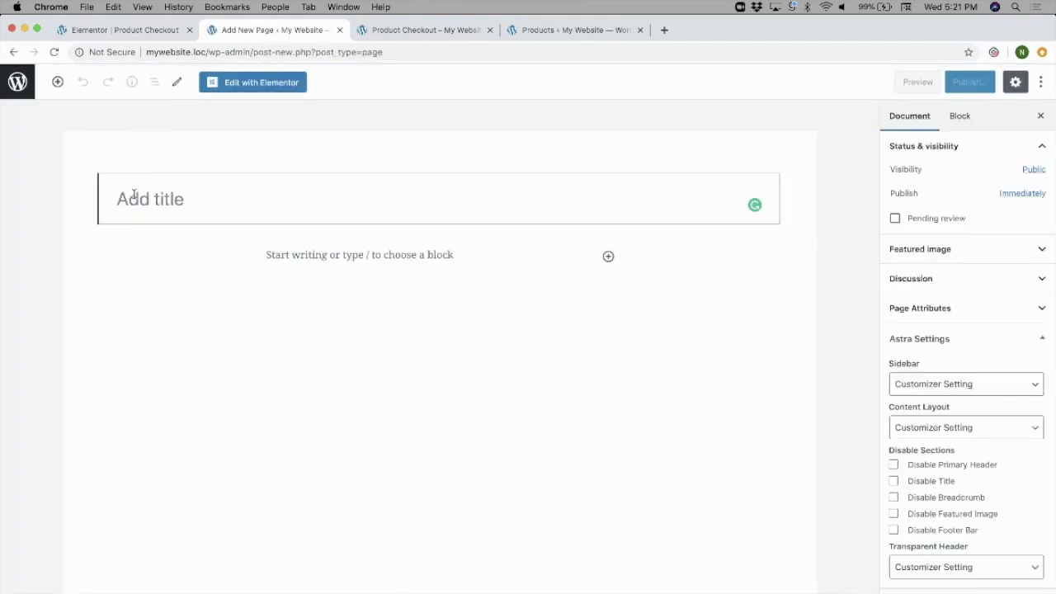
Build the 'Thank You' page from the saved SC Thank You template and view it live
{"action": "type", "text": "Tha"}
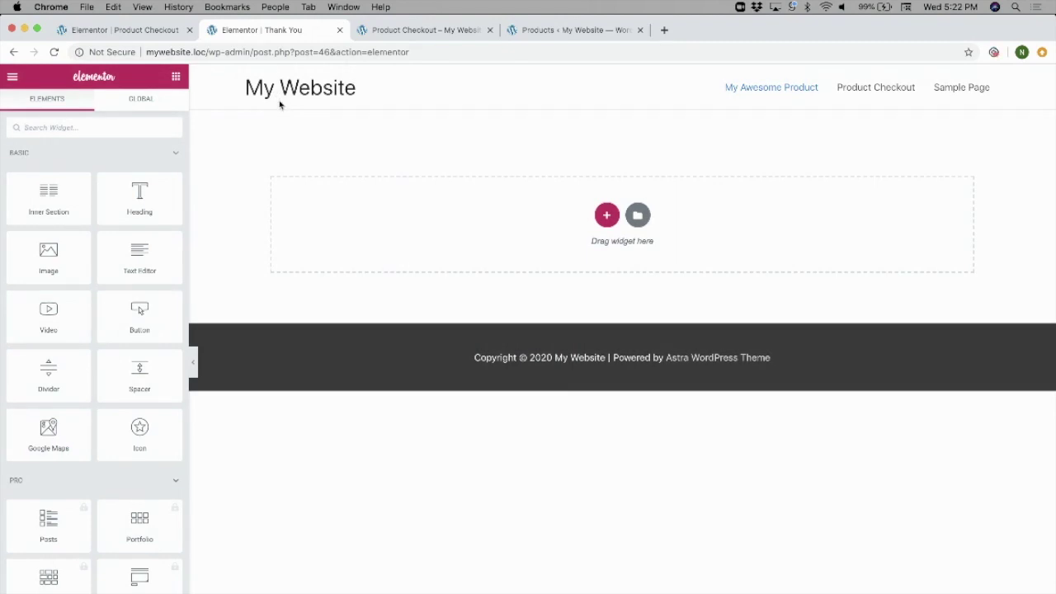
{"action": "left_click", "coordinate": [639, 217]}
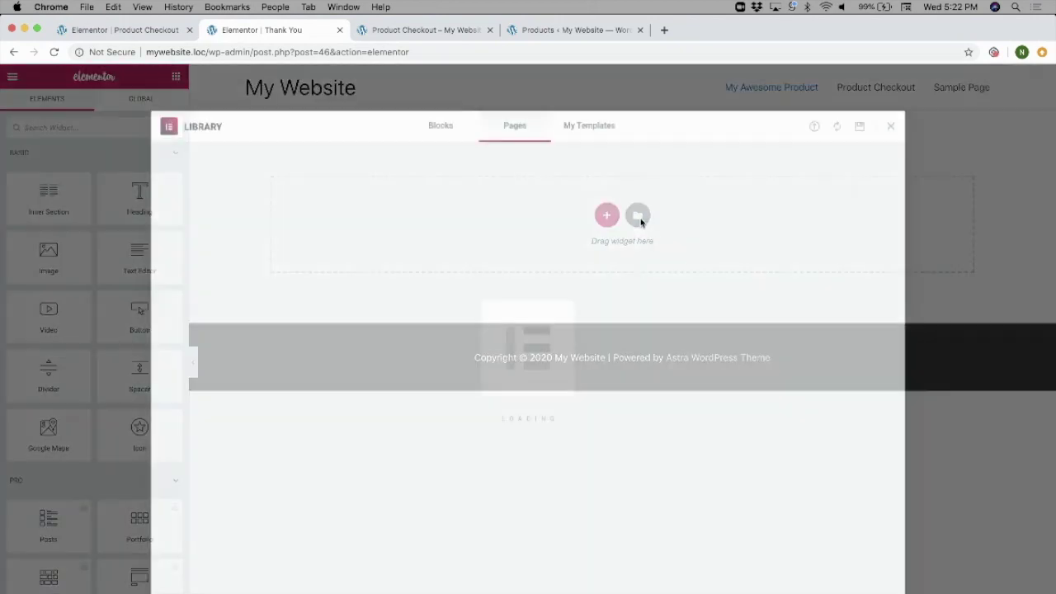
{"action": "left_click", "coordinate": [596, 139]}
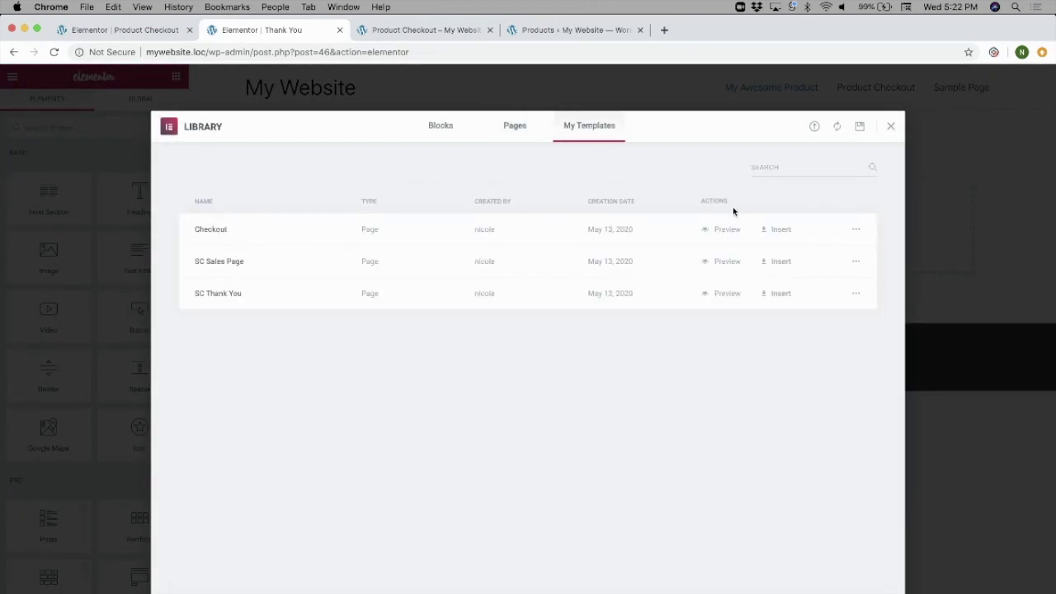
{"action": "left_click", "coordinate": [780, 295]}
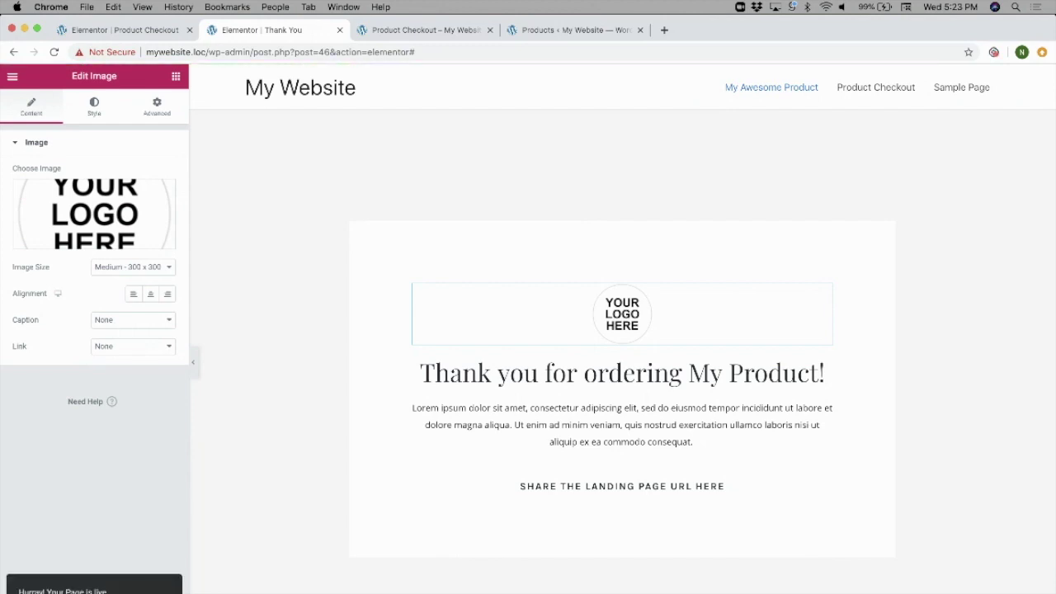
{"action": "left_click", "coordinate": [248, 52]}
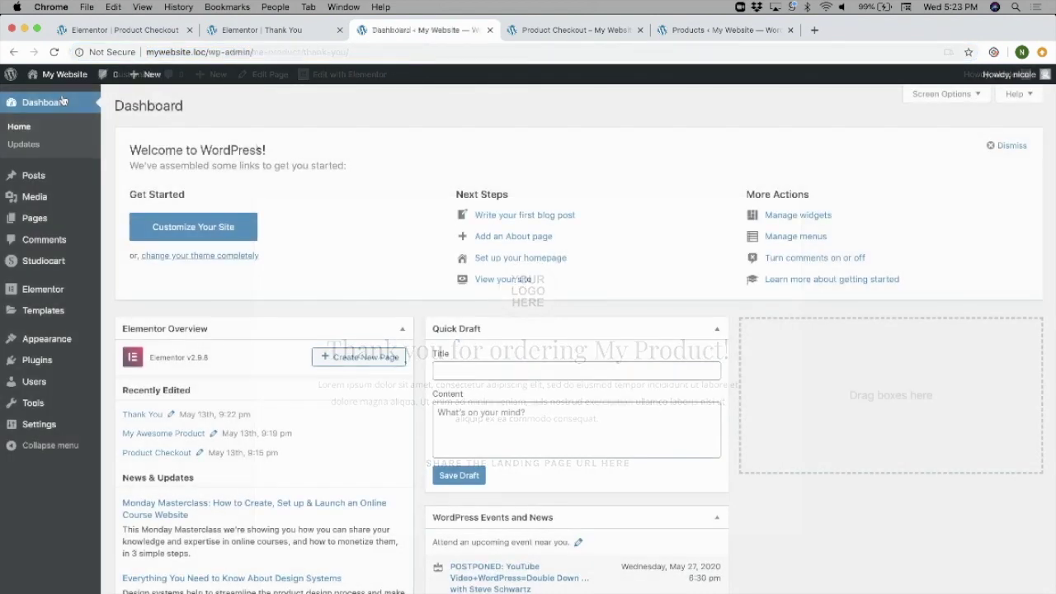
{"action": "mouse_move", "coordinate": [42, 260]}
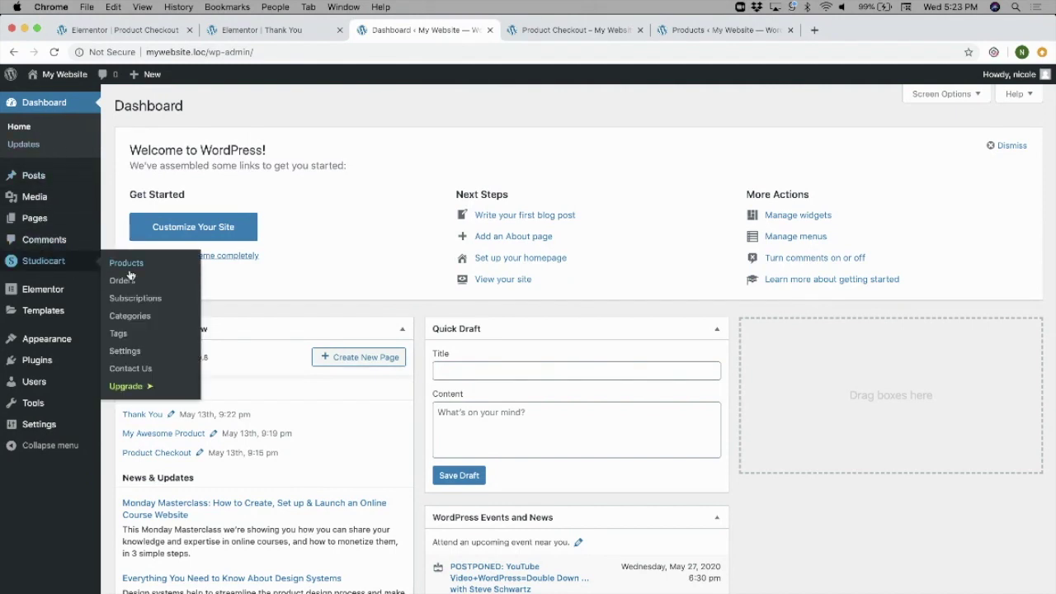
Open My Amazing Product from the Studiocart products list for editing
{"action": "left_click", "coordinate": [127, 262]}
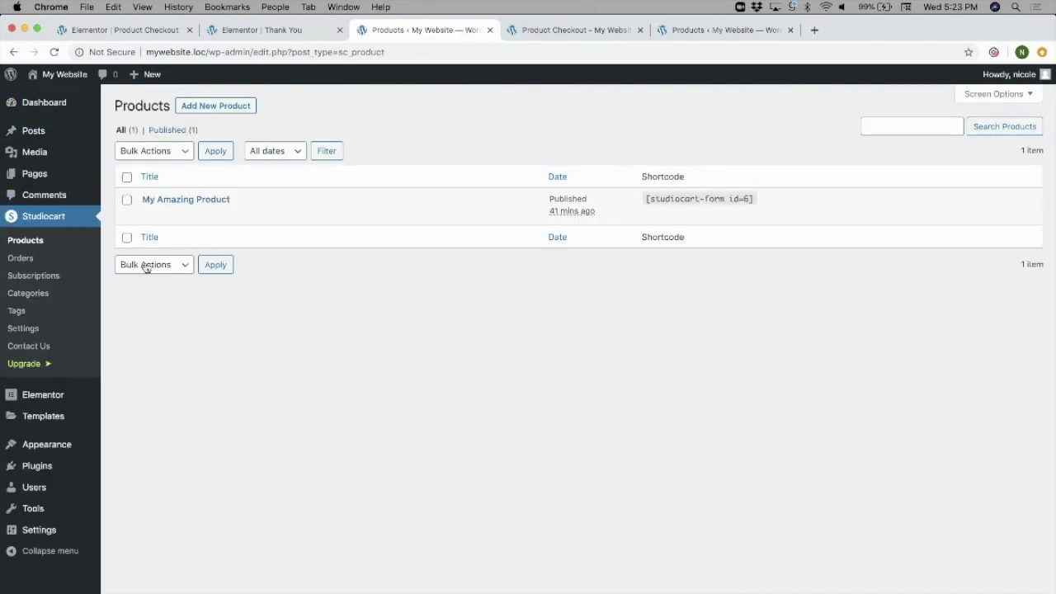
{"action": "mouse_move", "coordinate": [185, 202]}
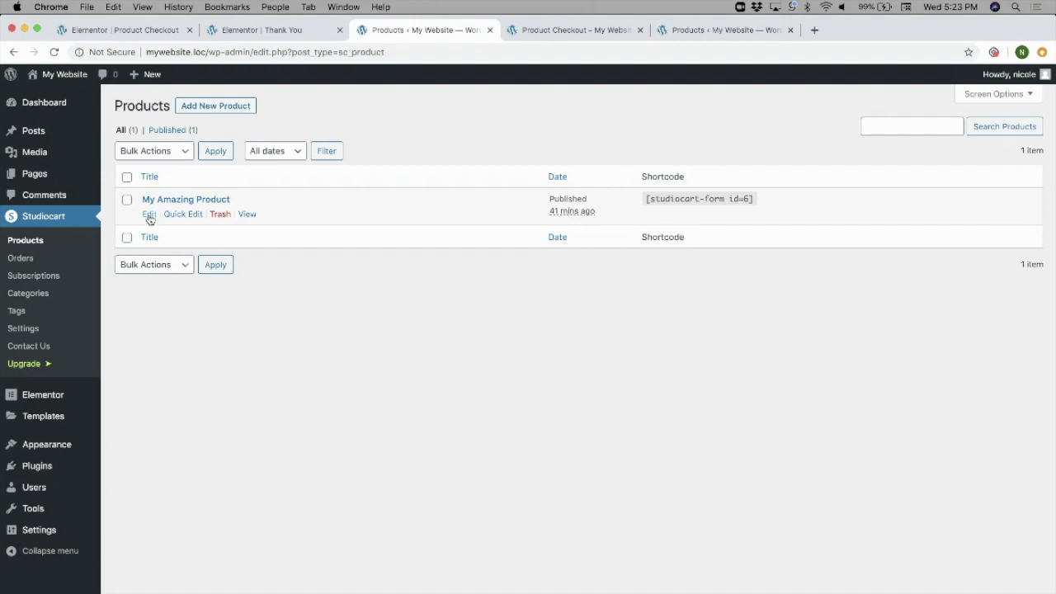
{"action": "left_click", "coordinate": [150, 214]}
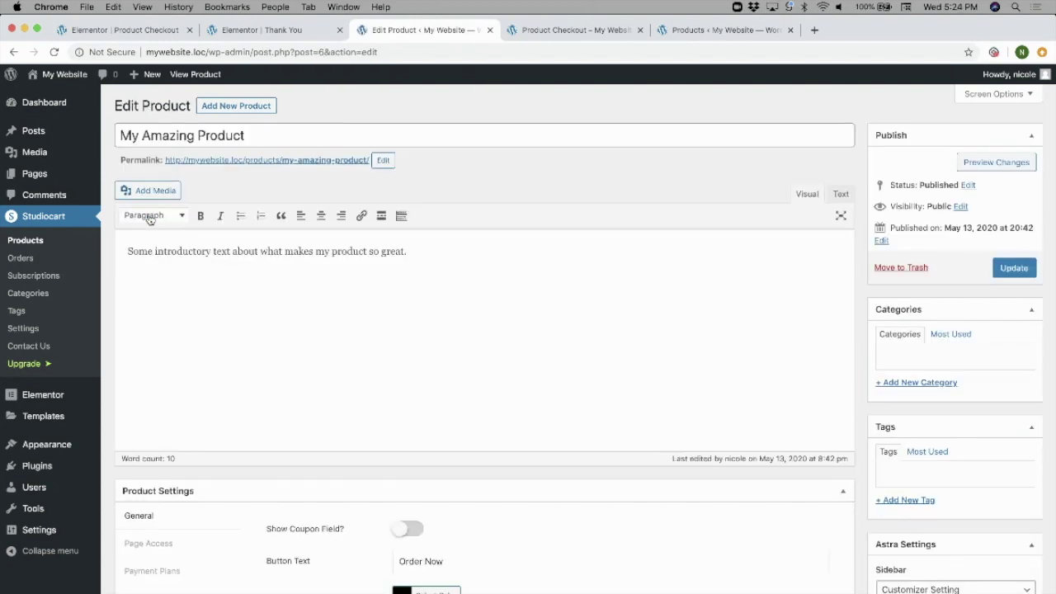
{"action": "scroll", "coordinate": [161, 350], "scroll_direction": "down", "scroll_amount": 2}
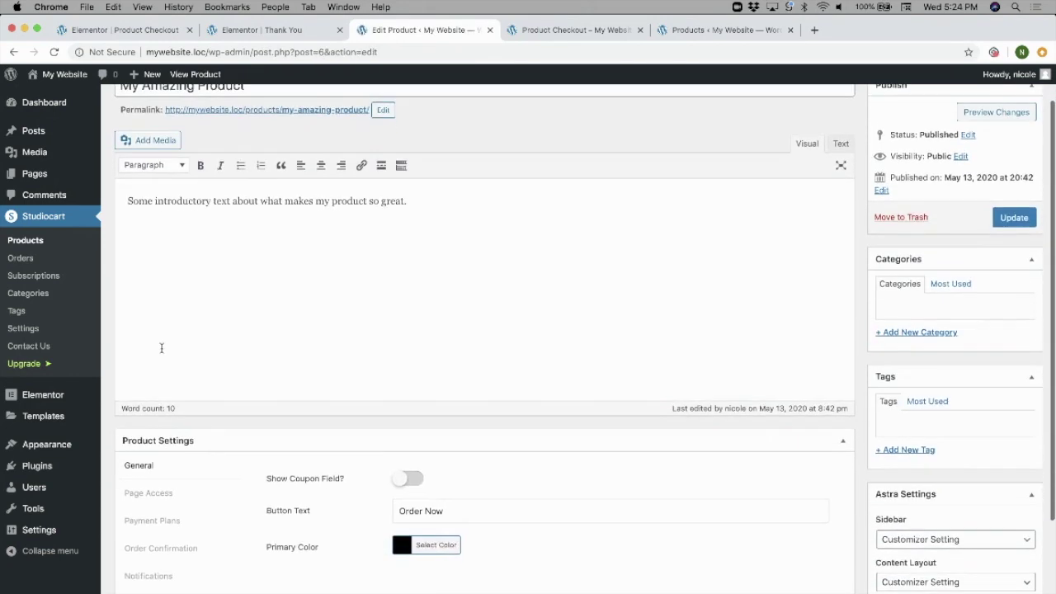
{"action": "scroll", "coordinate": [161, 351], "scroll_direction": "down", "scroll_amount": 2}
{"action": "scroll", "coordinate": [163, 353], "scroll_direction": "down", "scroll_amount": 1}
{"action": "scroll", "coordinate": [161, 351], "scroll_direction": "down", "scroll_amount": 1}
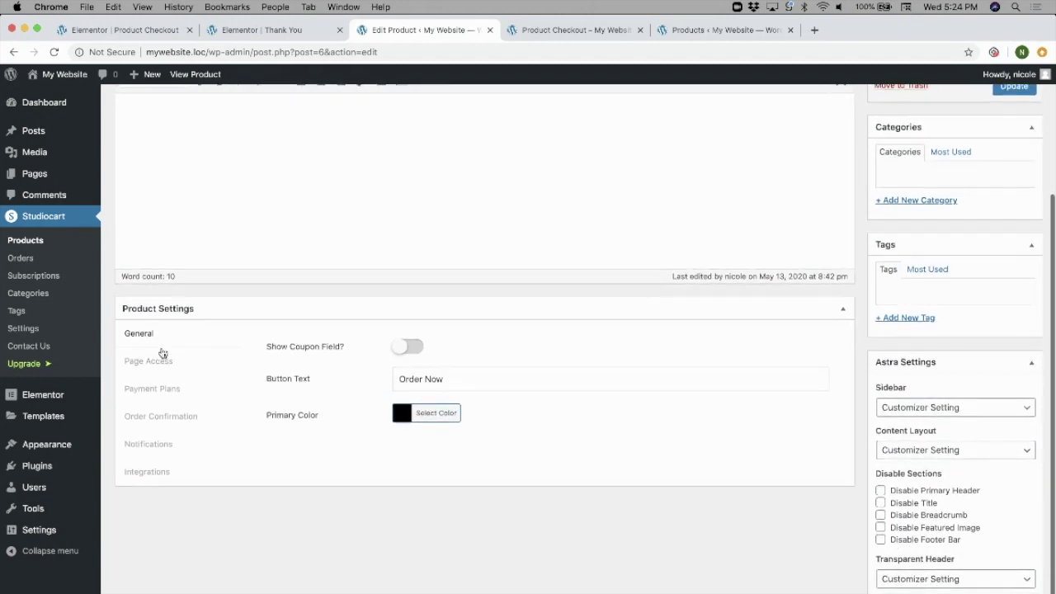
Set order confirmation to redirect to the pasted Thank You page URL and update the product
{"action": "left_click", "coordinate": [166, 420]}
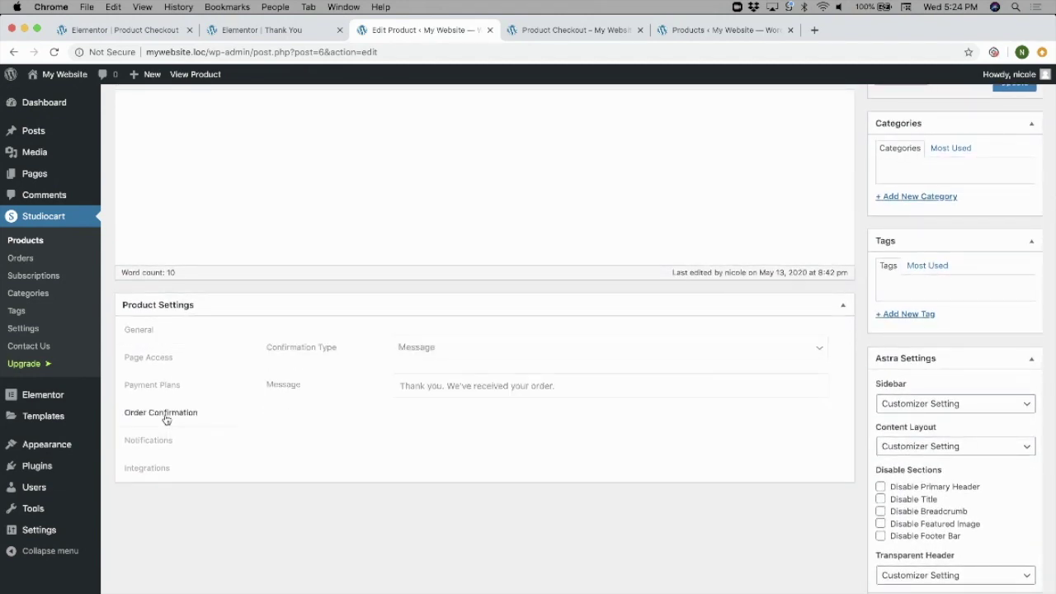
{"action": "left_click", "coordinate": [445, 353]}
{"action": "key", "text": "Escape"}
{"action": "left_click", "coordinate": [453, 361]}
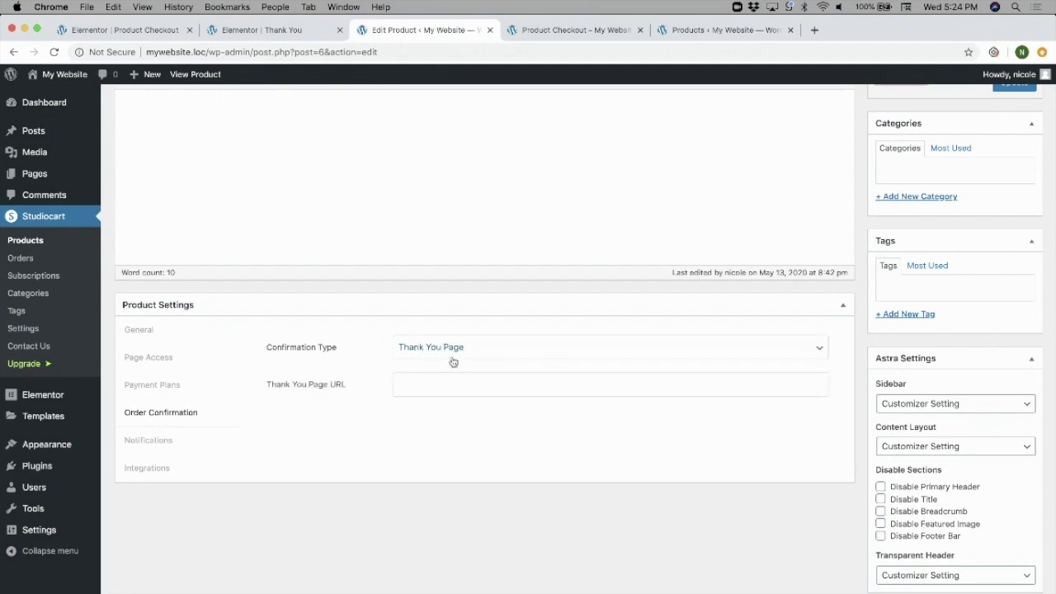
{"action": "left_click", "coordinate": [430, 389]}
{"action": "type", "text": "http://mywebsite.loc/my-awesome-product/thank-you/"}
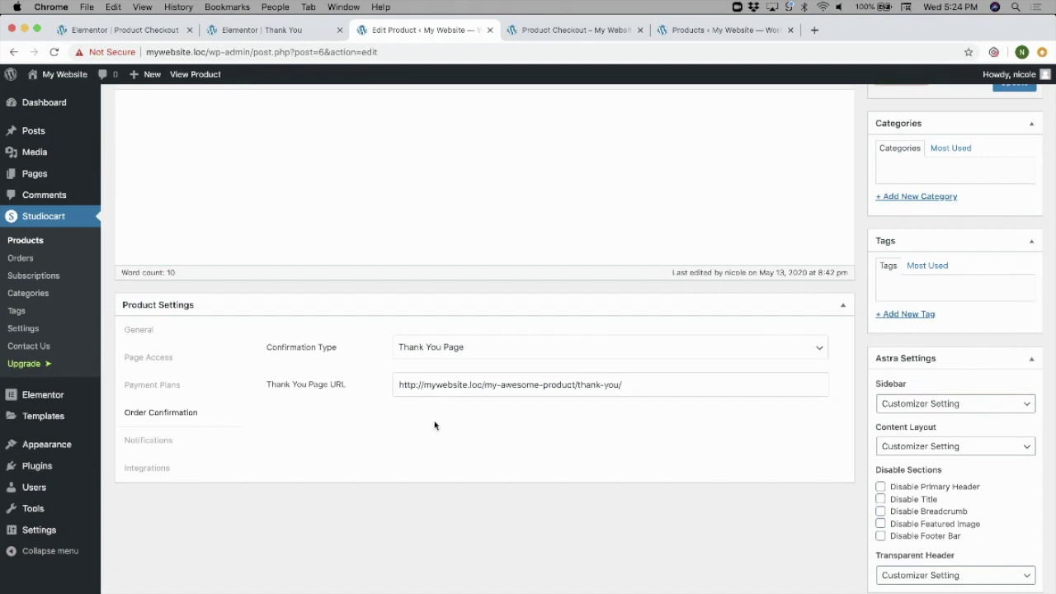
{"action": "scroll", "coordinate": [435, 425], "scroll_direction": "up", "scroll_amount": 5}
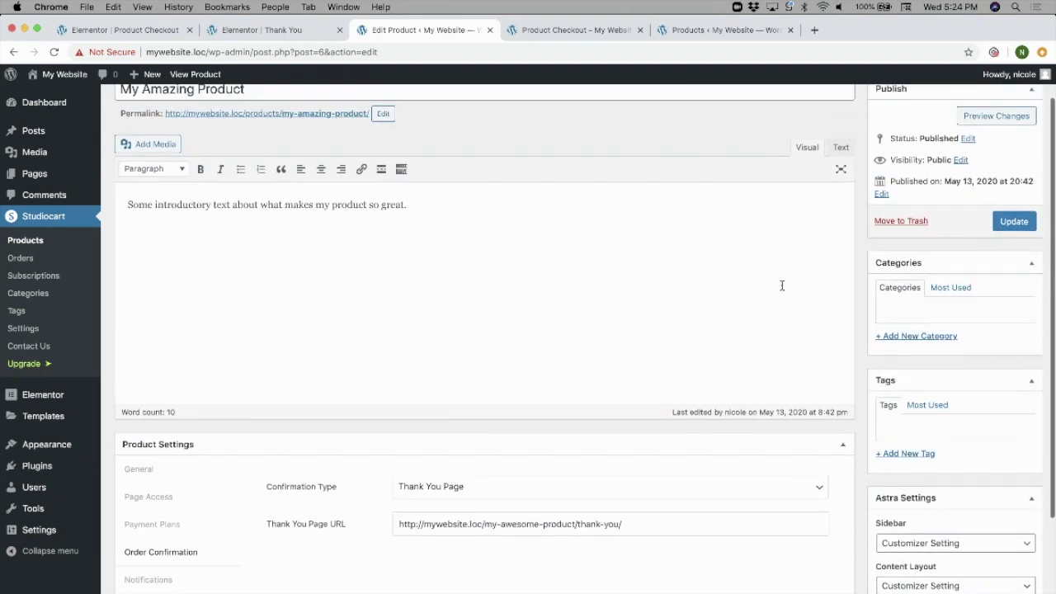
{"action": "left_click", "coordinate": [1016, 221]}
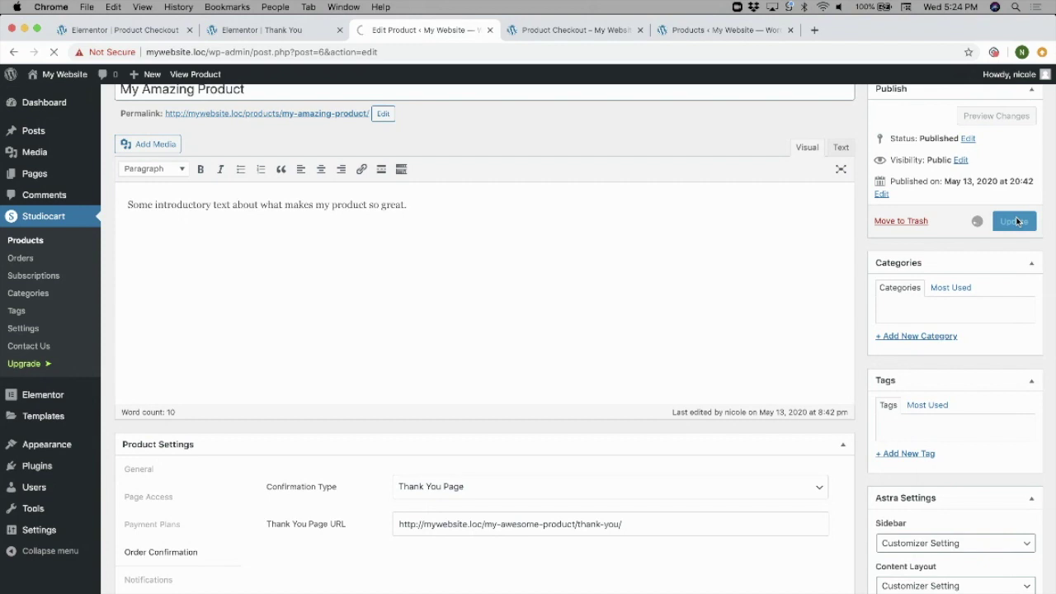
{"action": "left_click", "coordinate": [51, 174]}
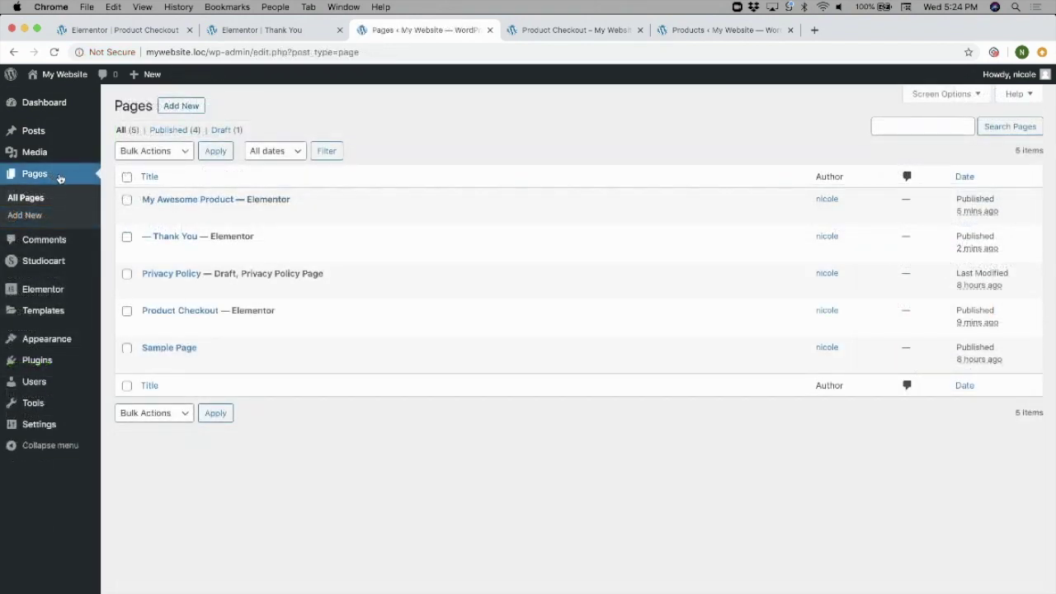
Open the live My Awesome Product page and follow ORDER NOW to checkout
{"action": "left_click", "coordinate": [240, 213]}
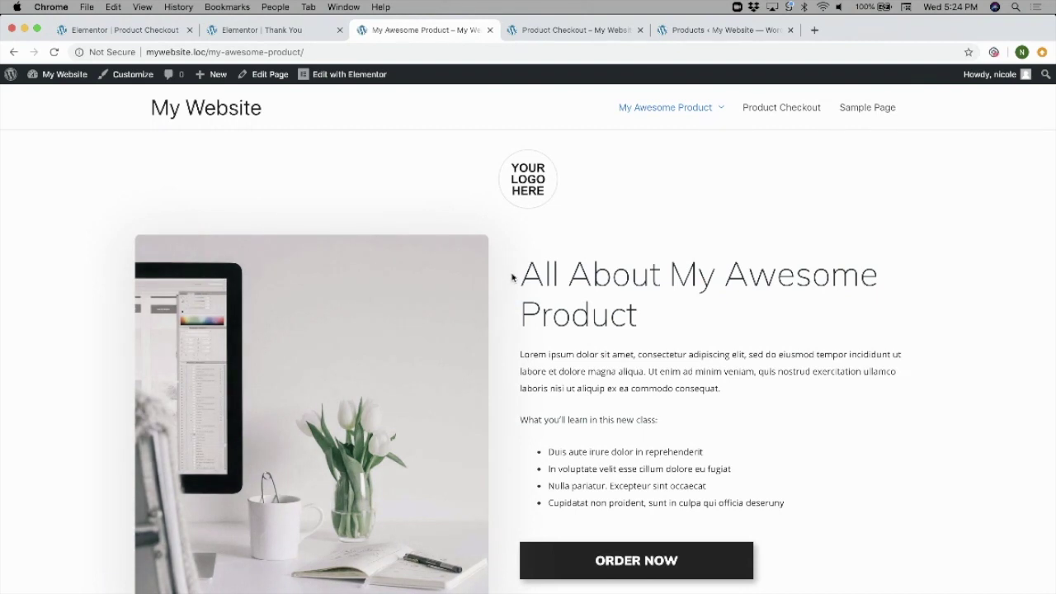
{"action": "scroll", "coordinate": [511, 277], "scroll_direction": "down", "scroll_amount": 2}
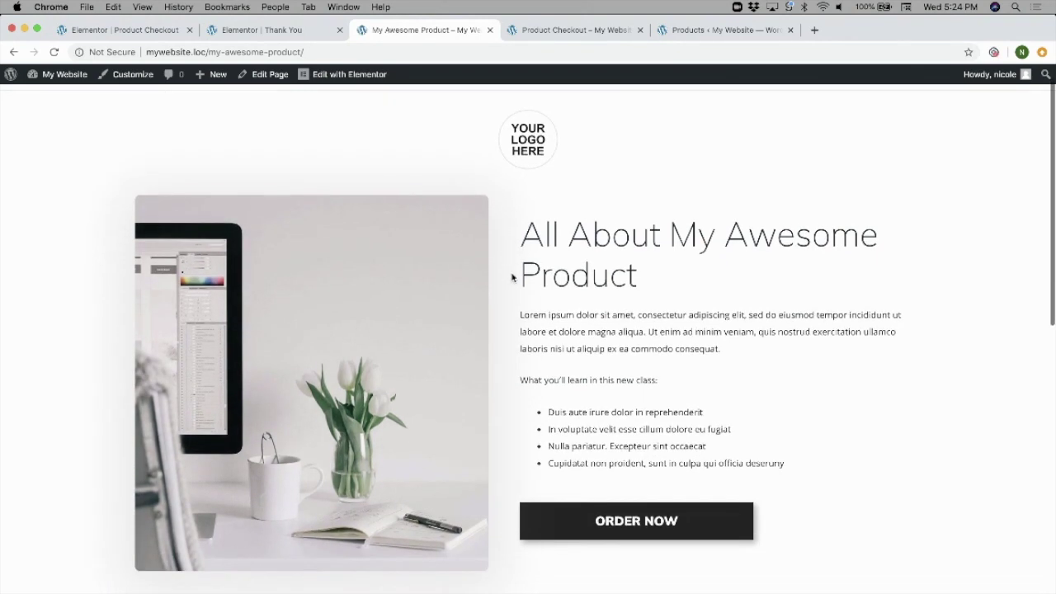
{"action": "scroll", "coordinate": [512, 277], "scroll_direction": "down", "scroll_amount": 1}
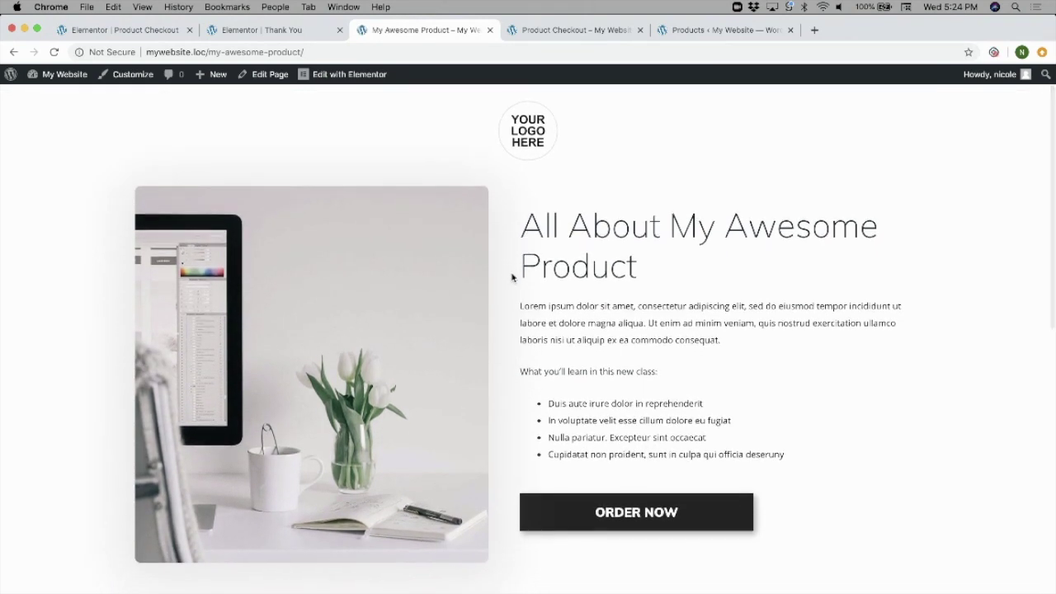
{"action": "scroll", "coordinate": [511, 277], "scroll_direction": "up", "scroll_amount": 1}
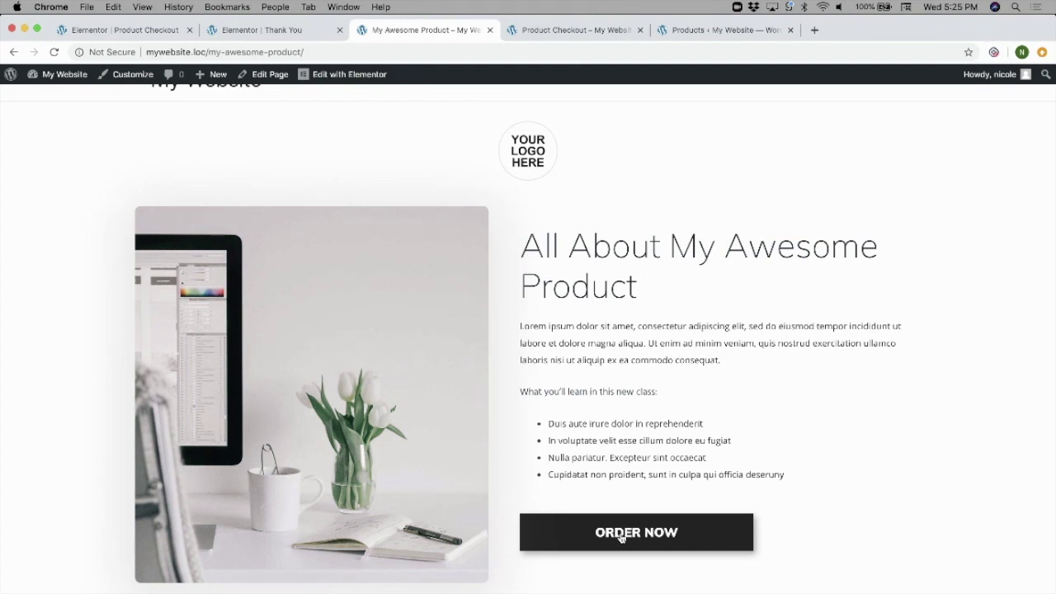
{"action": "left_click", "coordinate": [621, 534]}
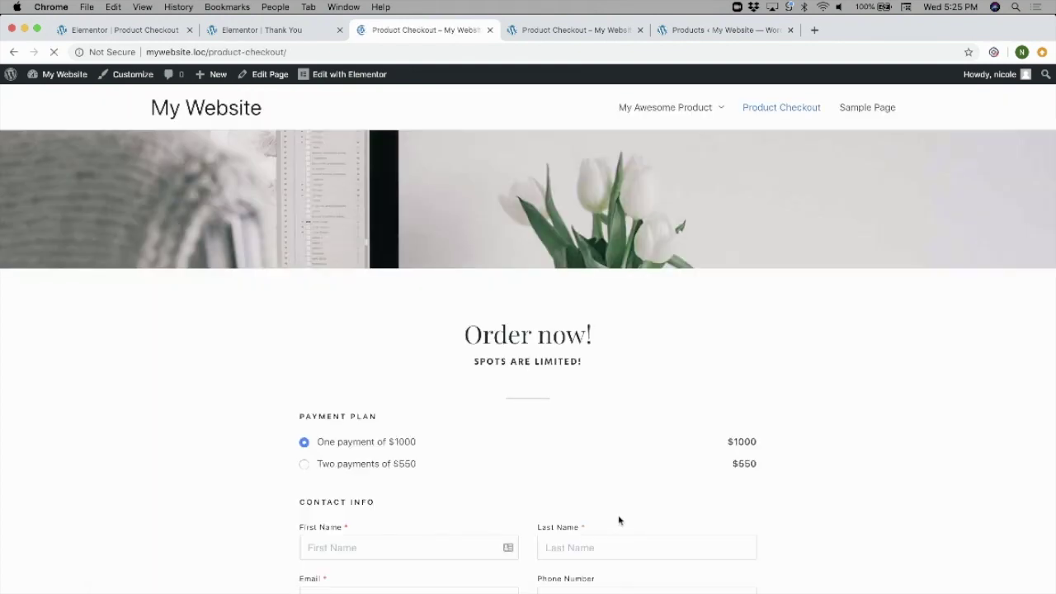
Fill the checkout with buyer details and the 4242 test card, then submit the order
{"action": "type", "text": "test@test.com"}
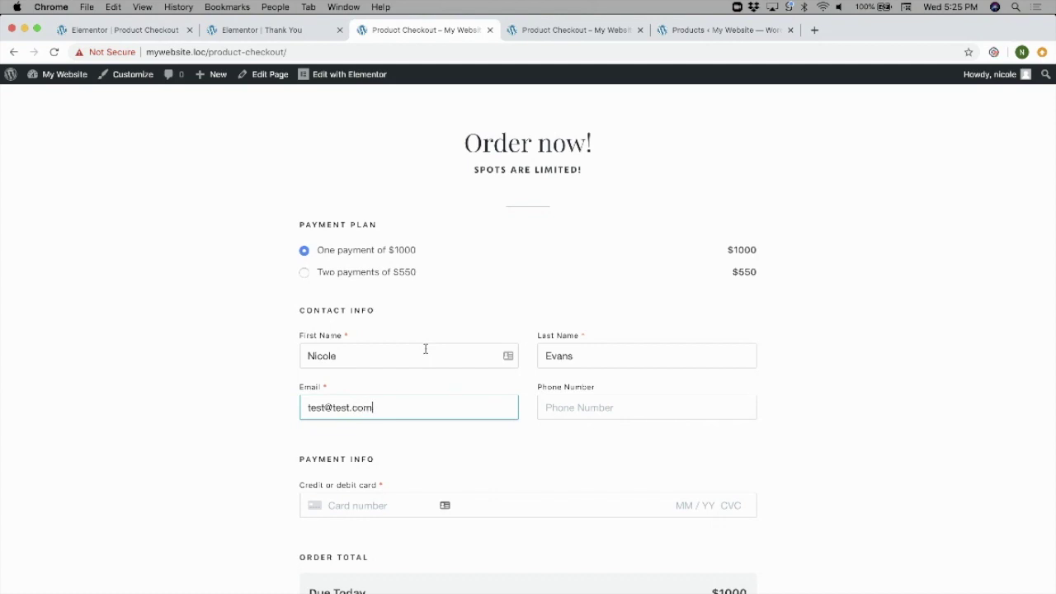
{"action": "key", "text": "Tab"}
{"action": "key", "text": "Tab"}
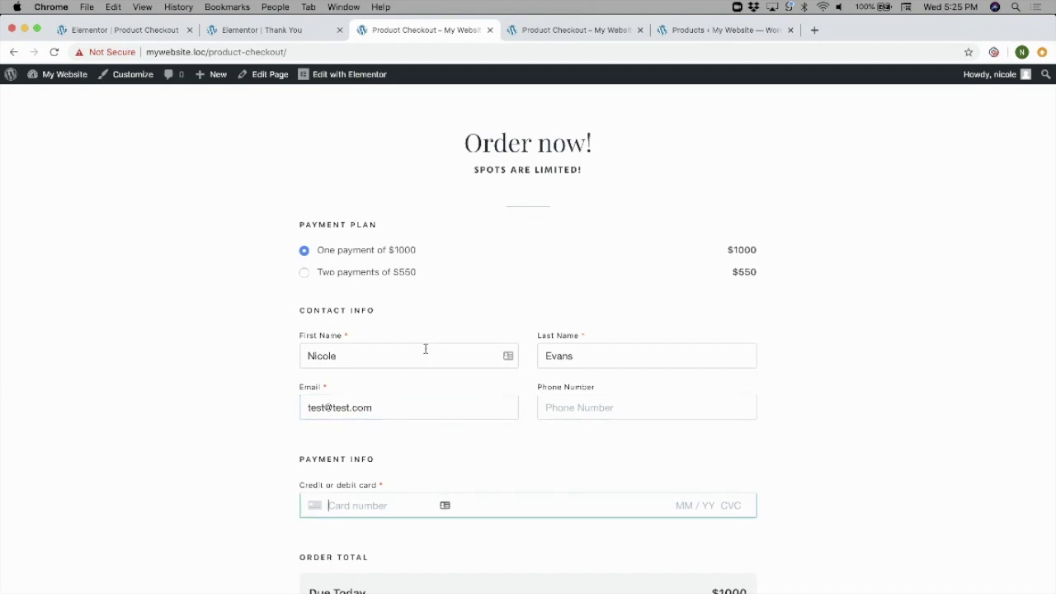
{"action": "type", "text": "4242 4242 42"}
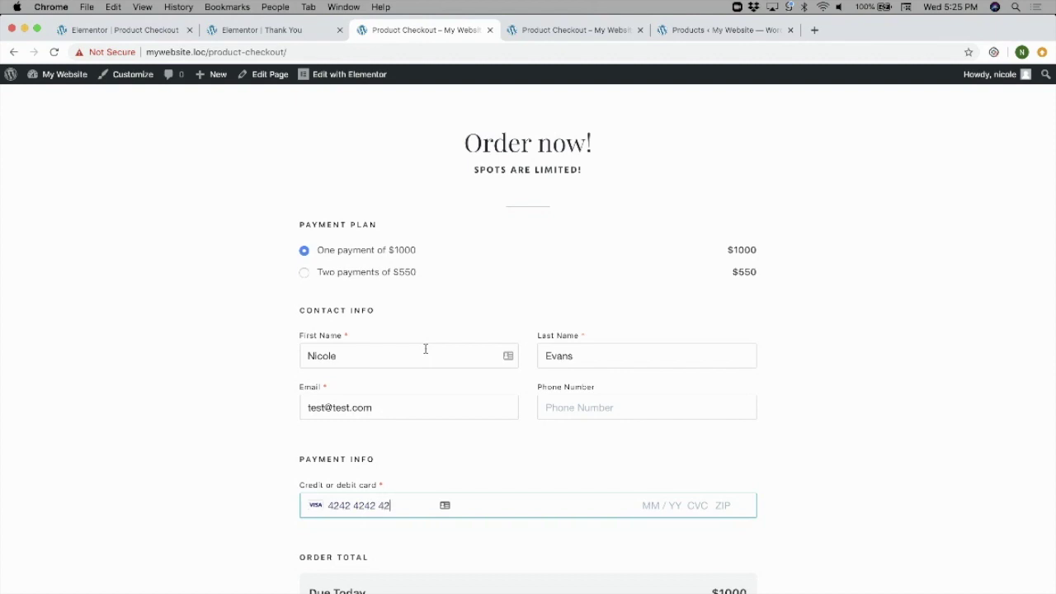
{"action": "type", "text": "42 04 / 24 242 42422"}
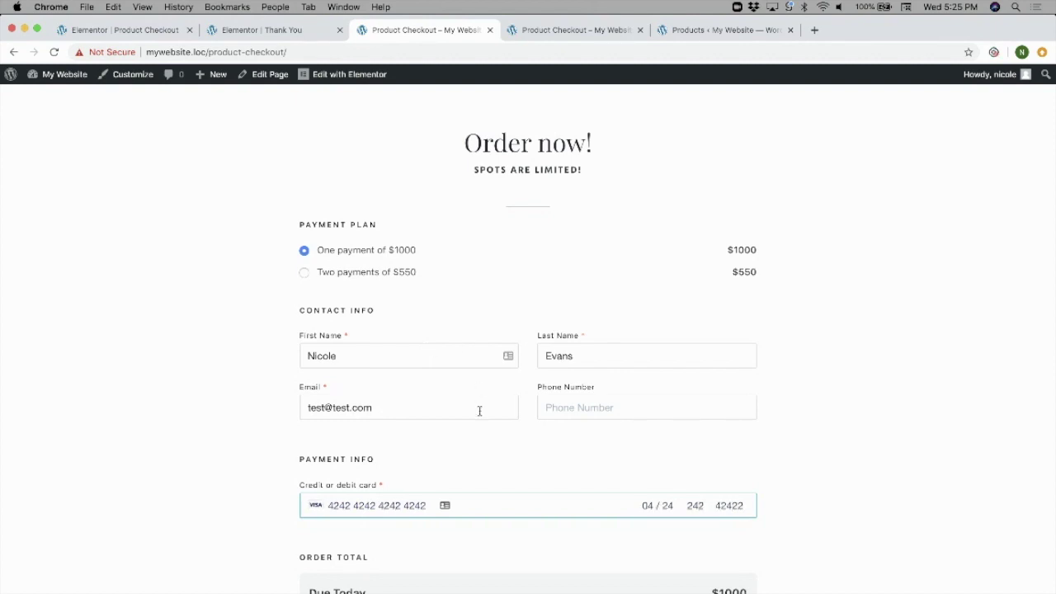
{"action": "scroll", "coordinate": [492, 438], "scroll_direction": "down", "scroll_amount": 2}
{"action": "scroll", "coordinate": [495, 441], "scroll_direction": "down", "scroll_amount": 3}
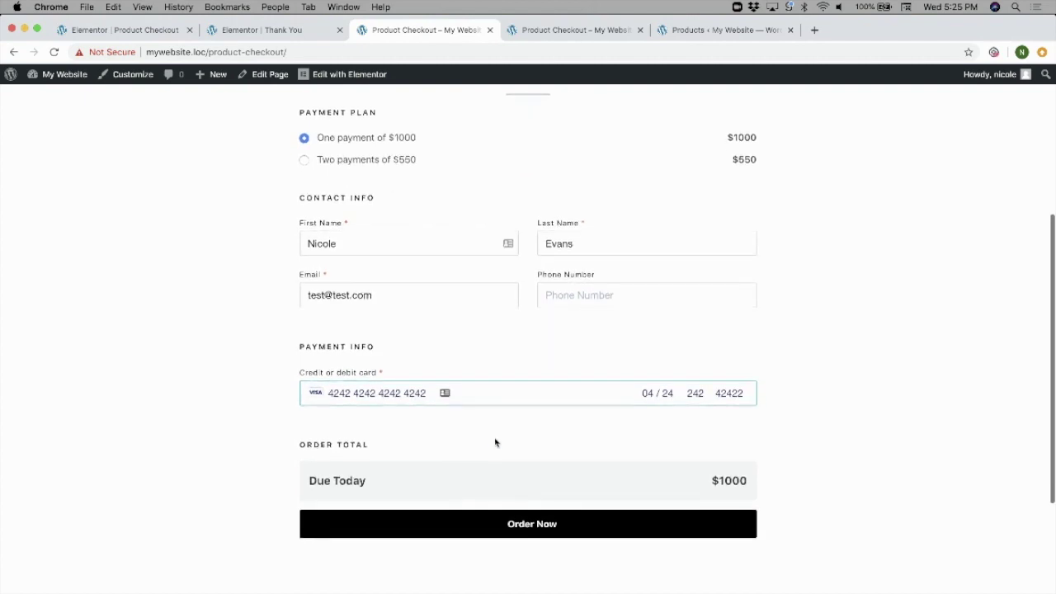
{"action": "left_click", "coordinate": [532, 525]}
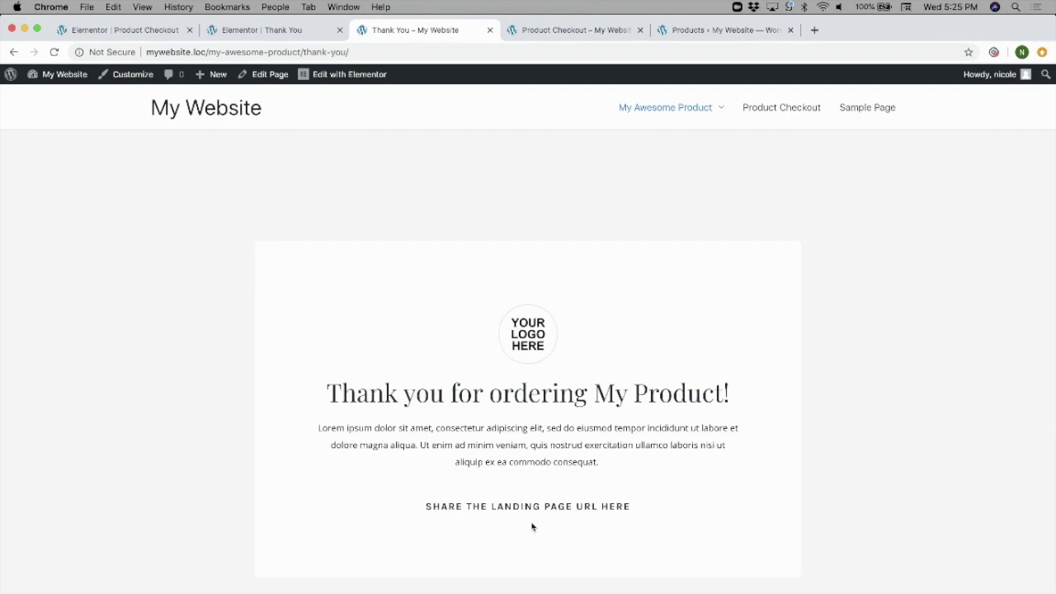
Go from the dashboard to Studiocart Orders and open test order #49's details
{"action": "scroll", "coordinate": [532, 526], "scroll_direction": "down", "scroll_amount": 3}
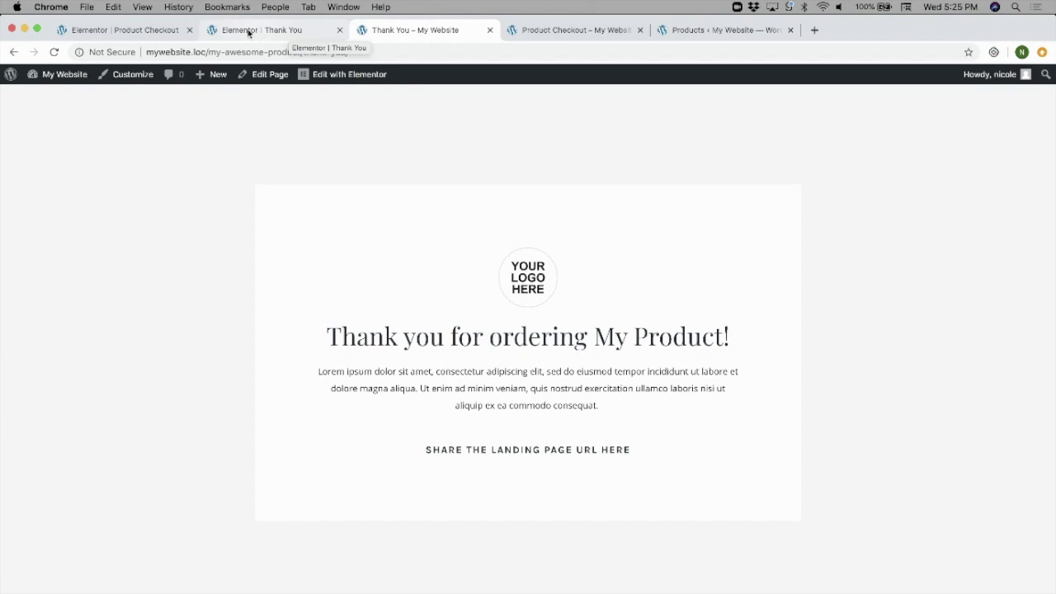
{"action": "mouse_move", "coordinate": [60, 74]}
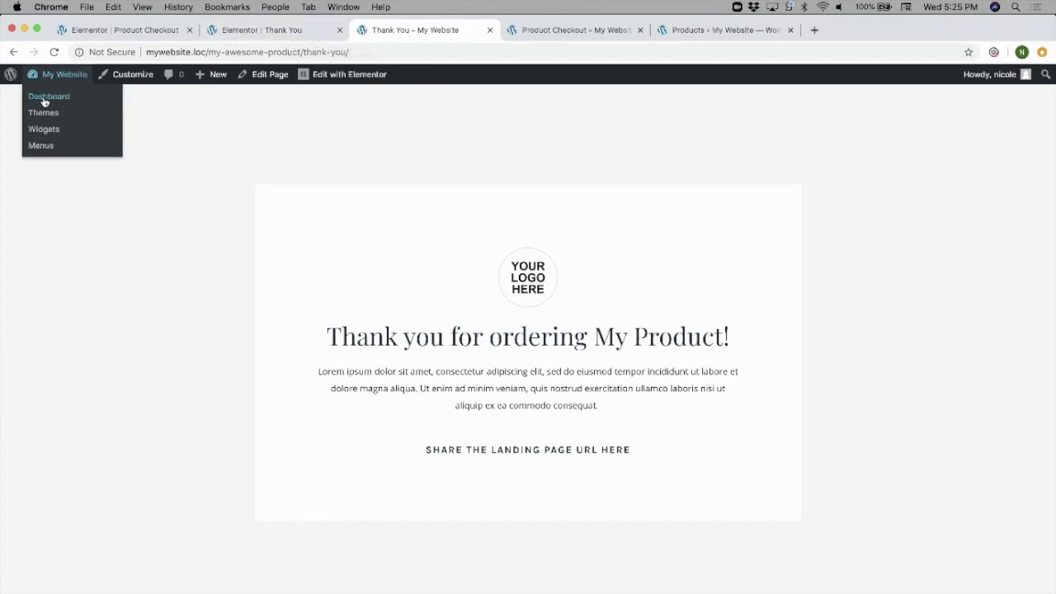
{"action": "left_click", "coordinate": [44, 99]}
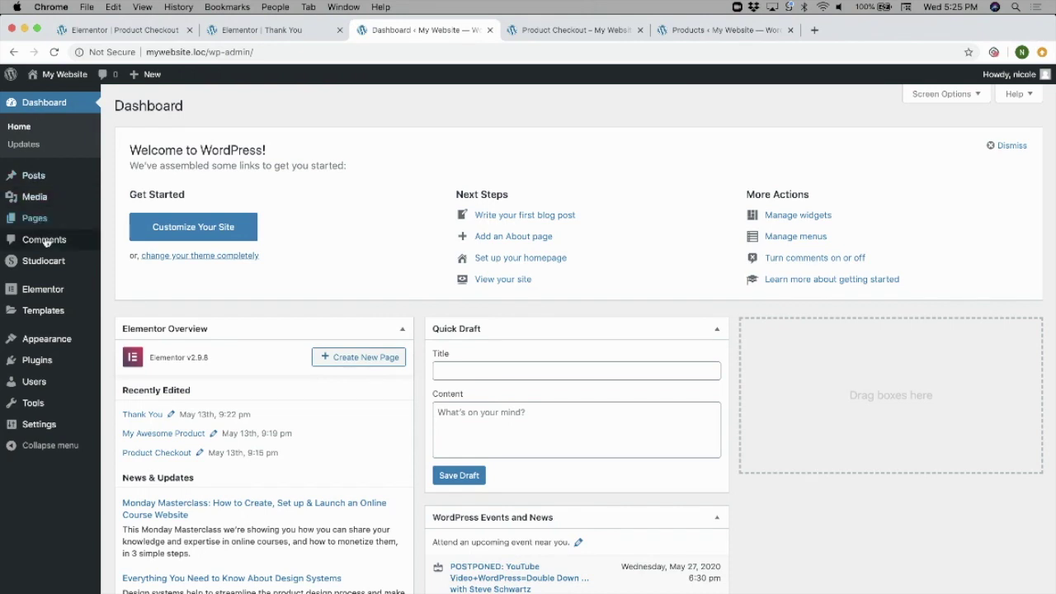
{"action": "mouse_move", "coordinate": [43, 261]}
{"action": "left_click", "coordinate": [122, 280]}
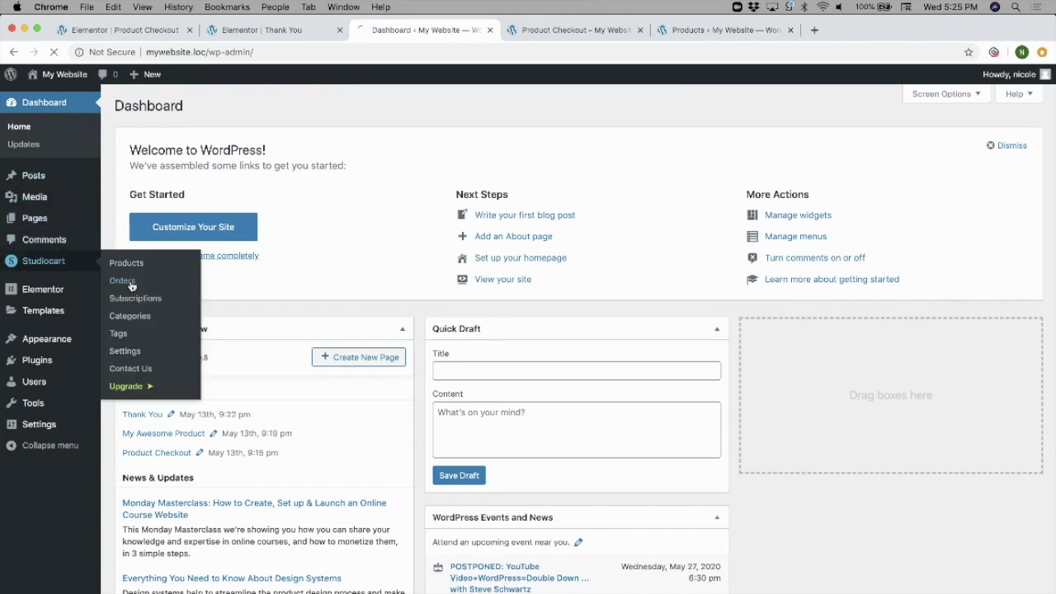
{"action": "mouse_move", "coordinate": [202, 205]}
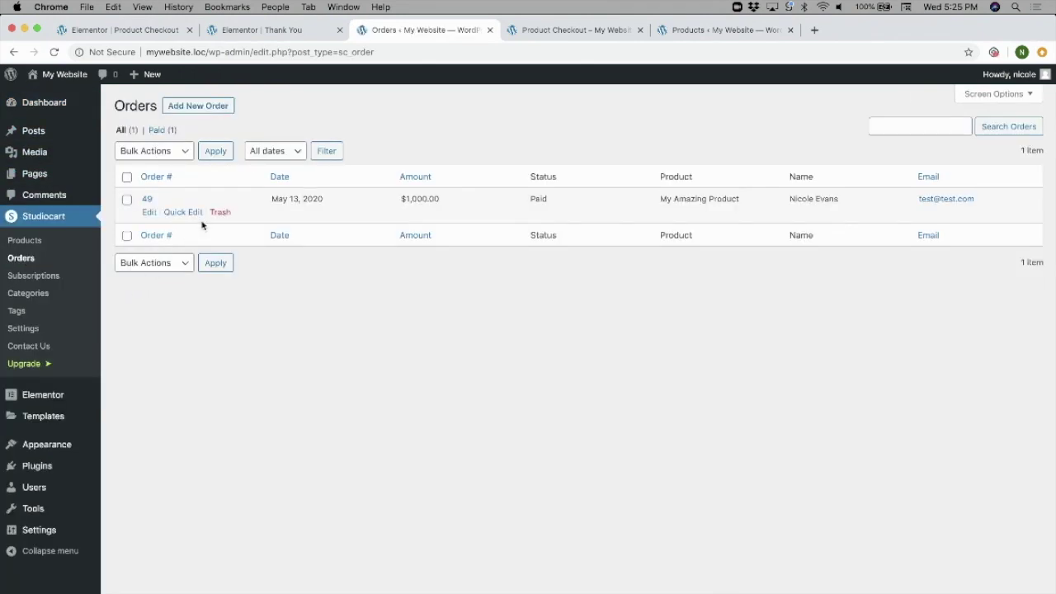
{"action": "left_click", "coordinate": [148, 213]}
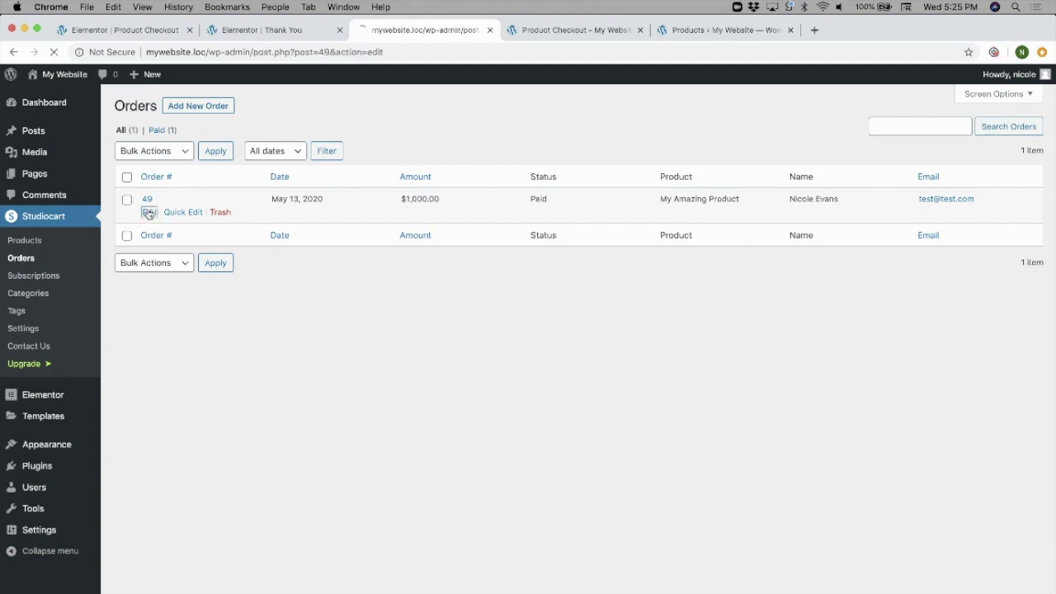